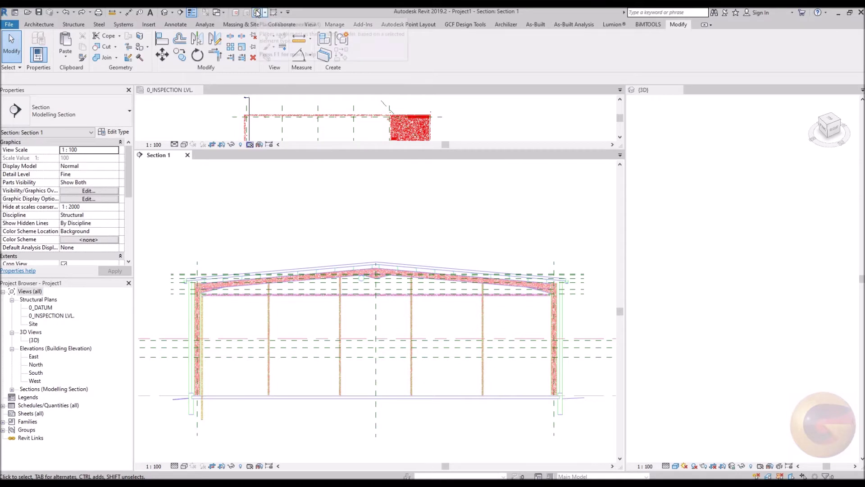
# Step: Start placing a Portal Frame Skeleton AC component and open the placement plane list
pyautogui.click(258, 13)
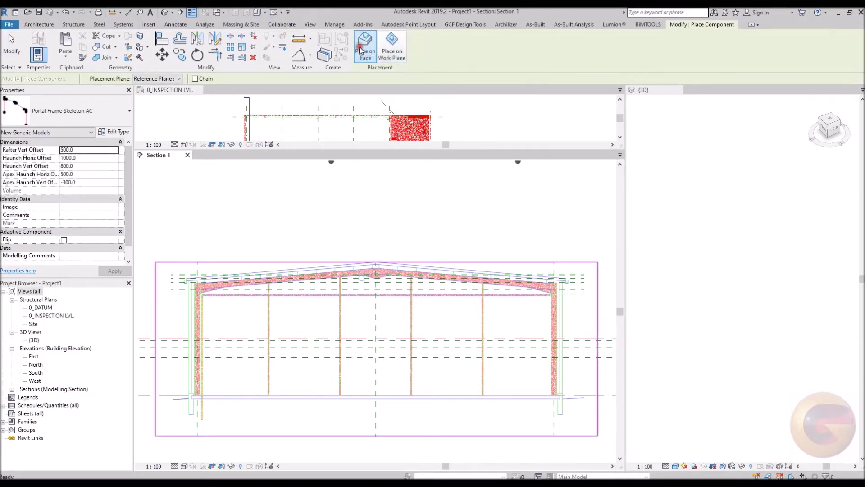
pyautogui.click(171, 80)
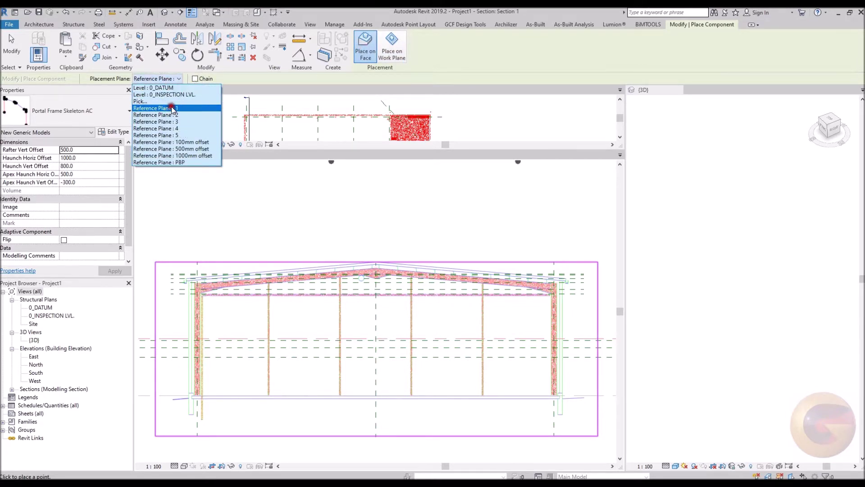
# Step: Place the skeleton on Reference Plane : 1 at both column bases, both eaves and the apex
pyautogui.click(172, 108)
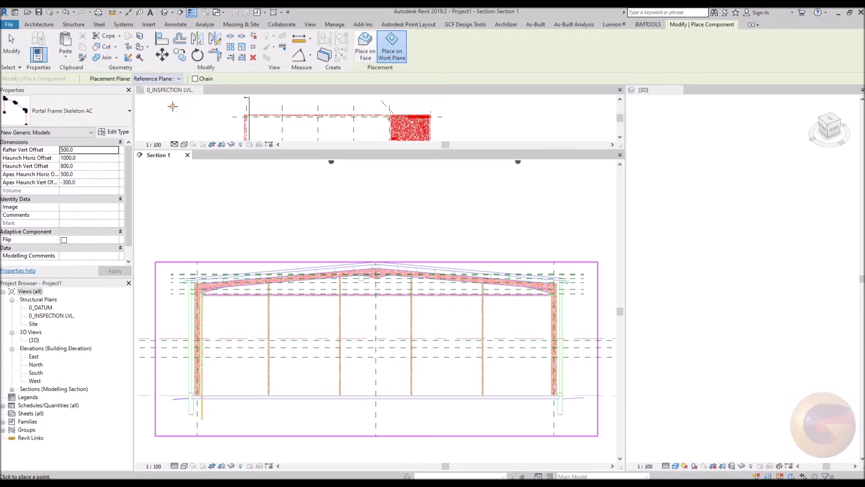
pyautogui.scroll(5, 195, 394)
pyautogui.click(195, 391)
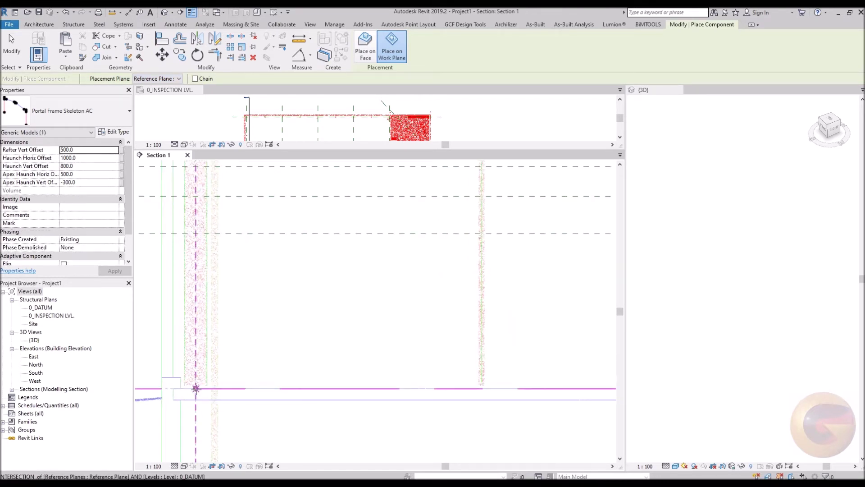
pyautogui.click(195, 388)
pyautogui.scroll(-5, 237, 305)
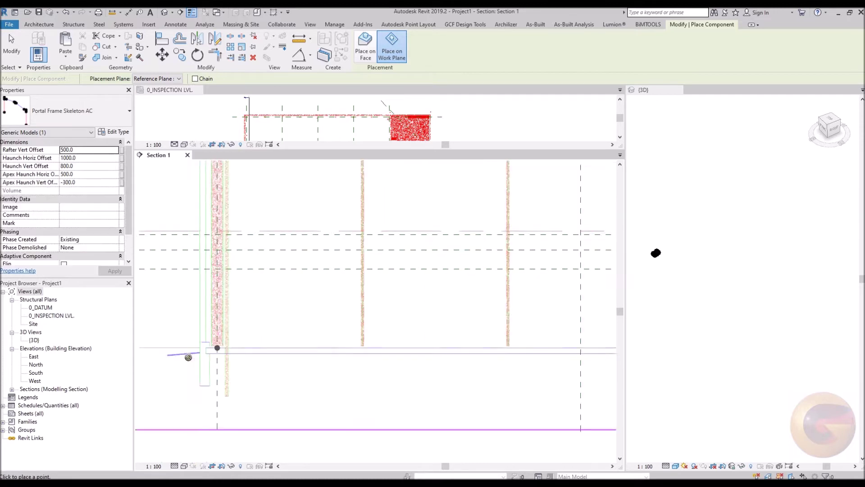
pyautogui.scroll(3, 522, 353)
pyautogui.scroll(2, 523, 357)
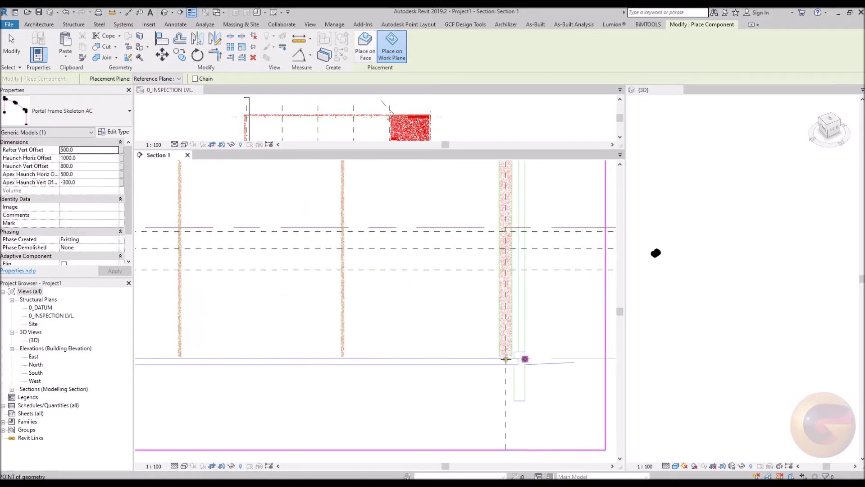
pyautogui.scroll(2, 503, 359)
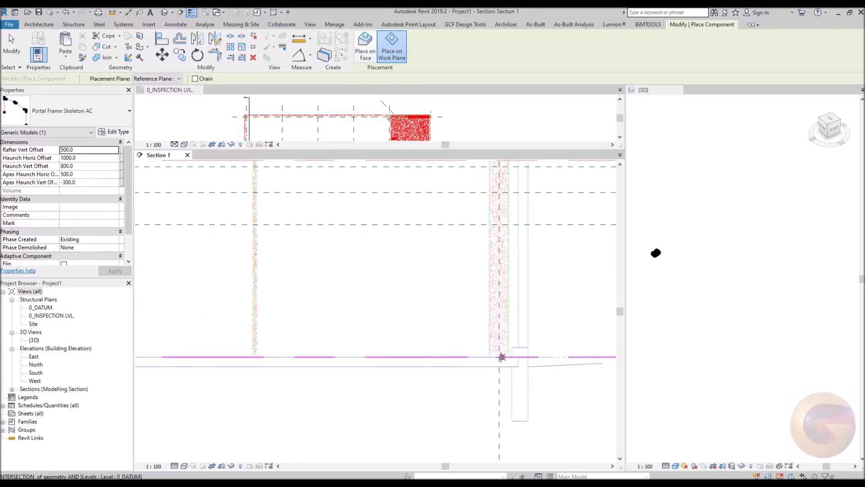
pyautogui.click(498, 357)
pyautogui.scroll(-2, 521, 380)
pyautogui.scroll(-2, 534, 383)
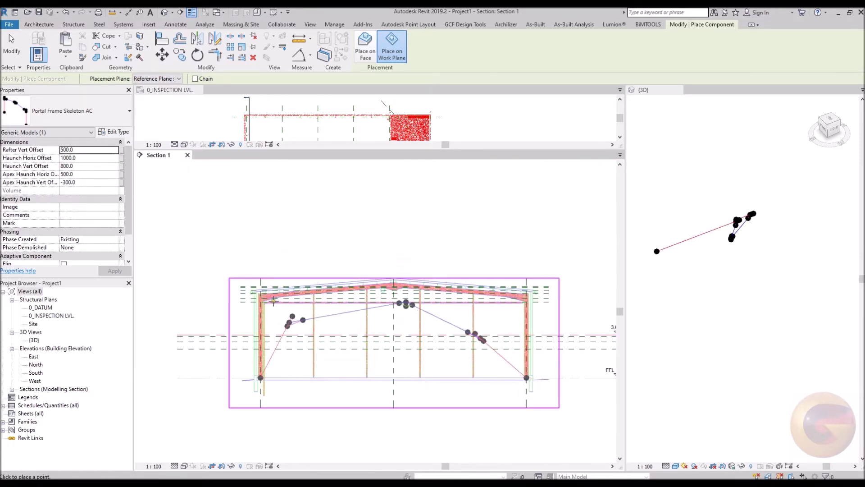
pyautogui.scroll(2, 278, 307)
pyautogui.scroll(2, 259, 295)
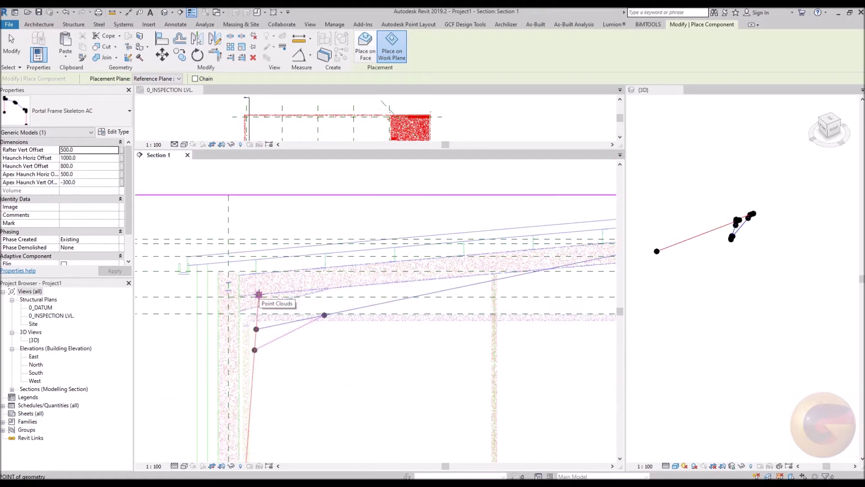
pyautogui.click(228, 271)
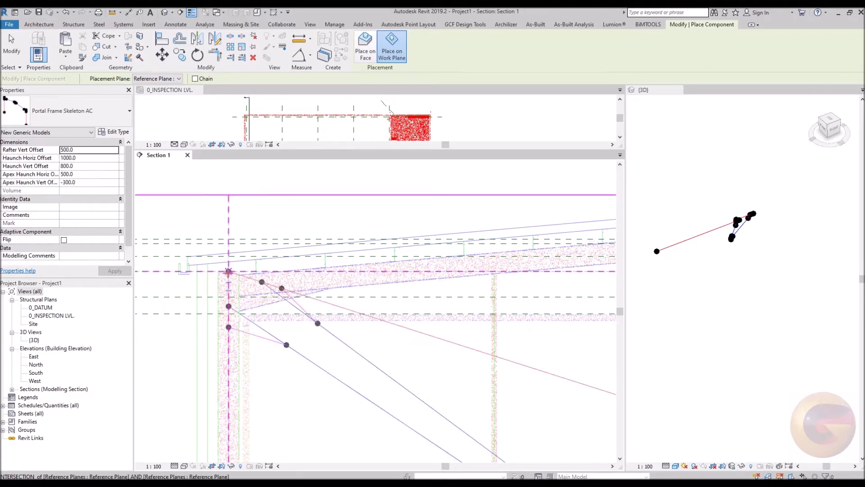
pyautogui.scroll(-2, 287, 347)
pyautogui.scroll(-2, 379, 366)
pyautogui.scroll(-2, 305, 318)
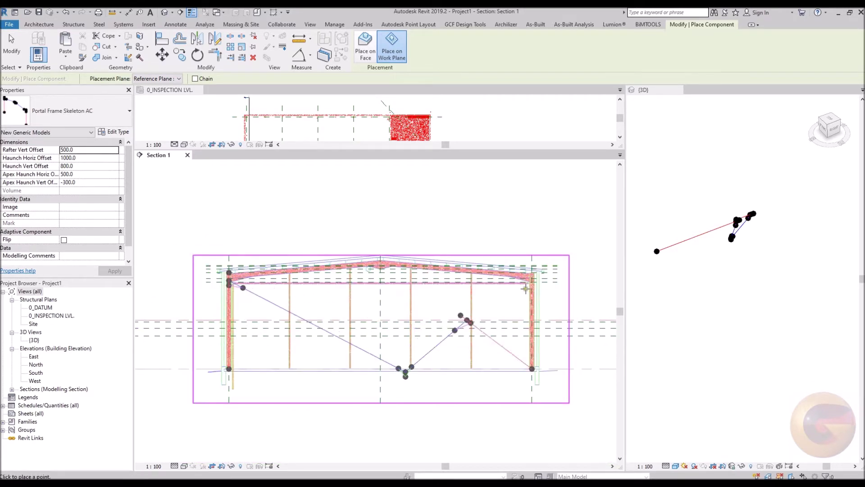
pyautogui.scroll(2, 531, 279)
pyautogui.scroll(2, 539, 271)
pyautogui.scroll(-1, 521, 263)
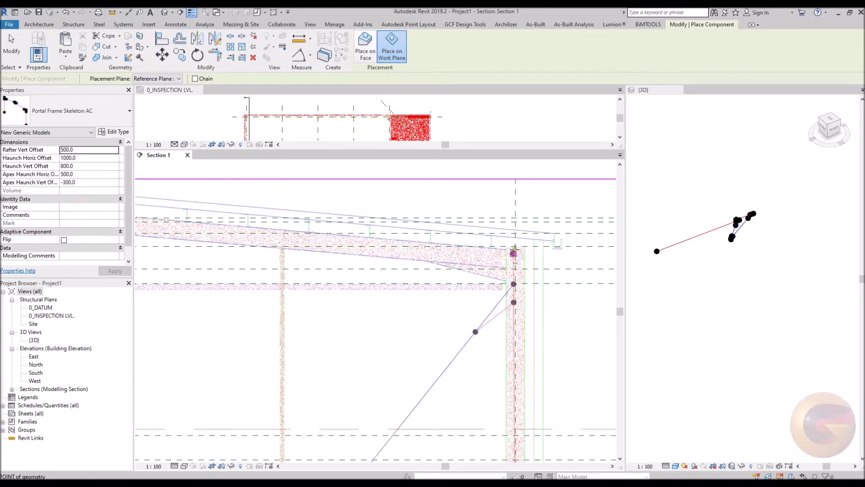
pyautogui.click(515, 247)
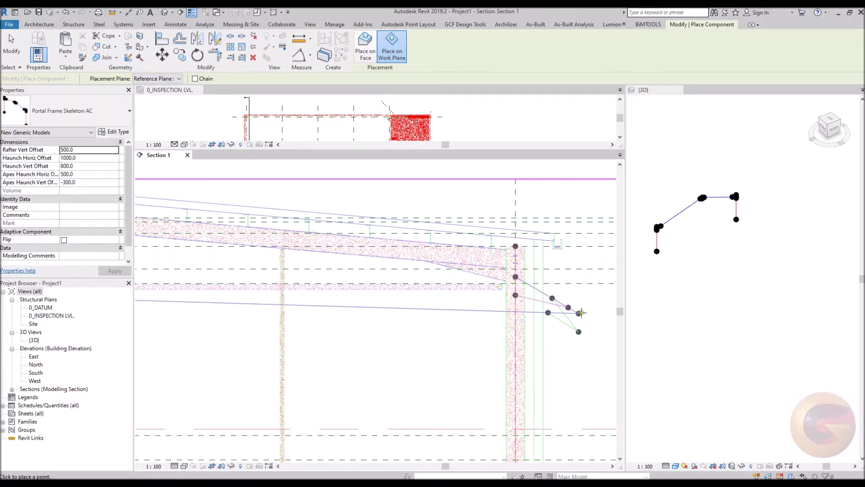
pyautogui.scroll(-3, 575, 309)
pyautogui.scroll(3, 330, 284)
pyautogui.click(326, 271)
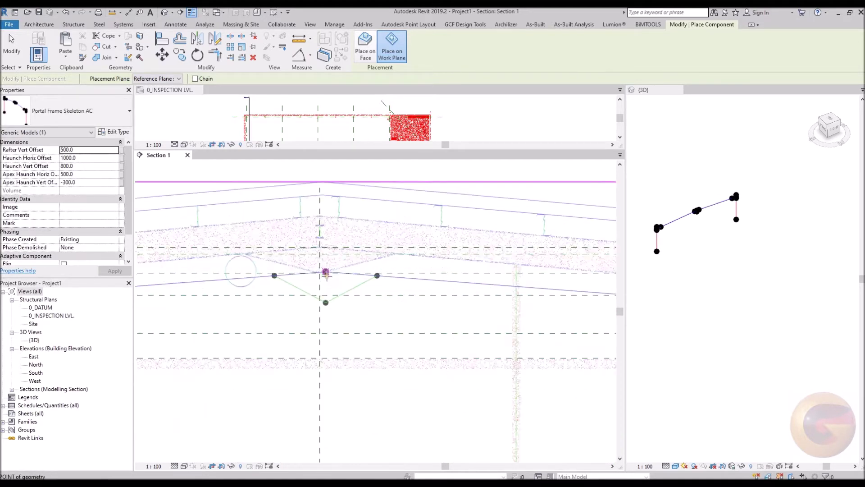
pyautogui.scroll(3, 326, 276)
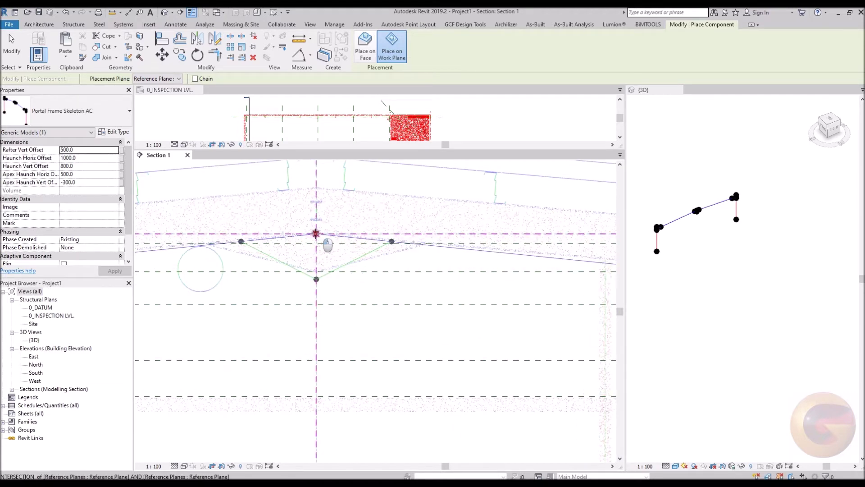
pyautogui.click(316, 234)
pyautogui.click(13, 47)
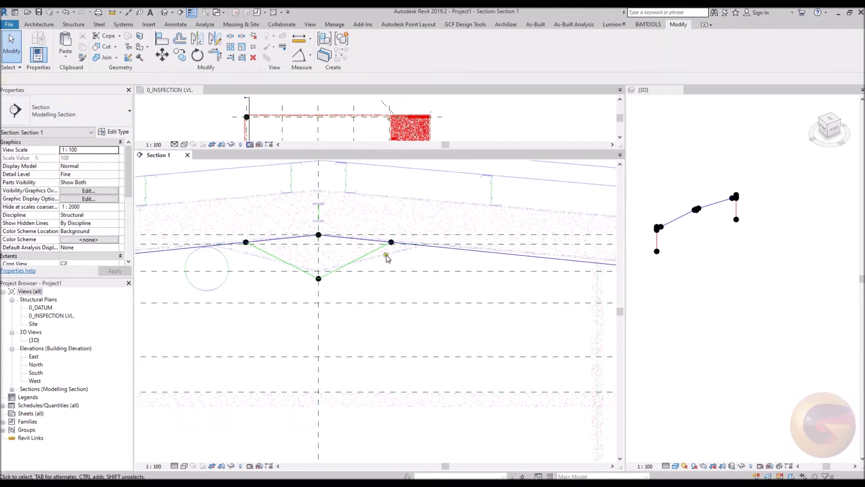
pyautogui.scroll(-2, 391, 252)
pyautogui.scroll(-3, 391, 252)
# Step: Give the skeleton rafter vertical offset 370, haunch offsets 1500/610 and apex haunch offsets 740/-250
pyautogui.click(382, 256)
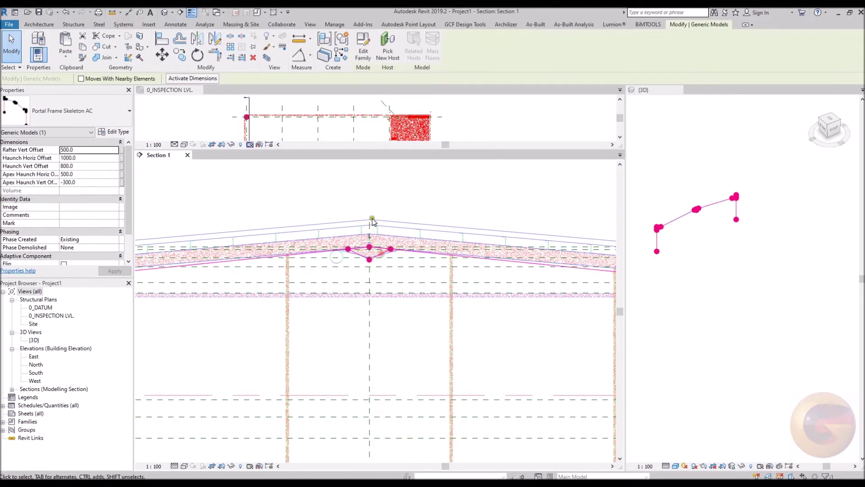
pyautogui.scroll(-2, 383, 258)
pyautogui.scroll(-2, 385, 291)
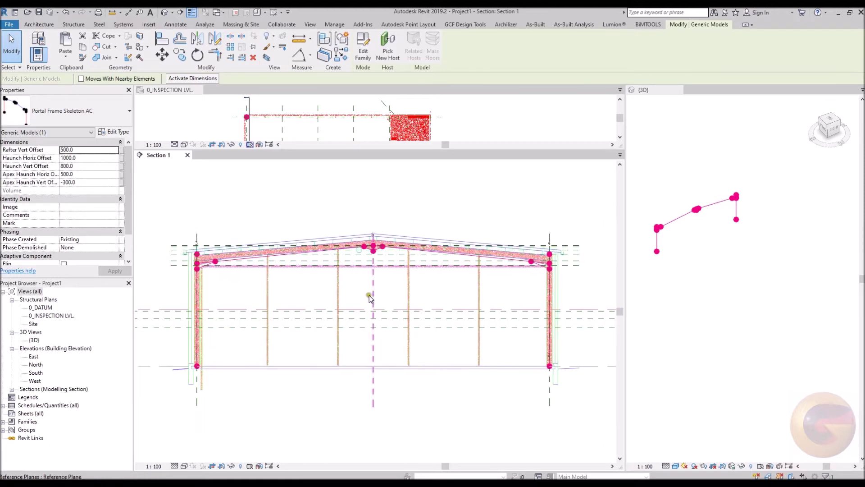
pyautogui.scroll(2, 367, 296)
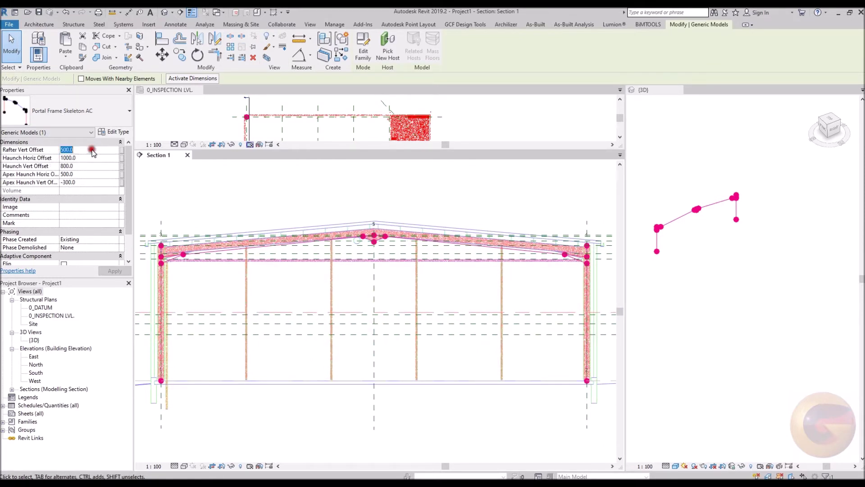
pyautogui.write('370')
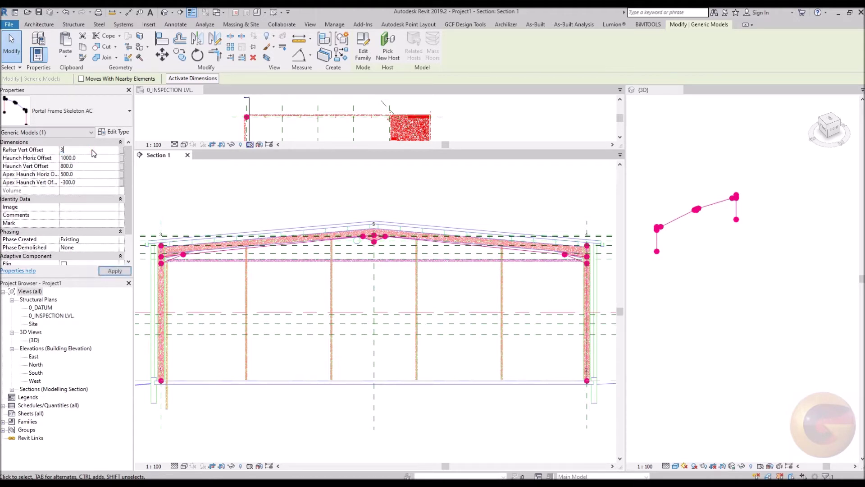
pyautogui.press('Tab')
pyautogui.write('1')
pyautogui.press('Tab')
pyautogui.write('61')
pyautogui.press('Tab')
pyautogui.write('740')
pyautogui.press('Tab')
pyautogui.write('-')
pyautogui.write('250')
pyautogui.press('Return')
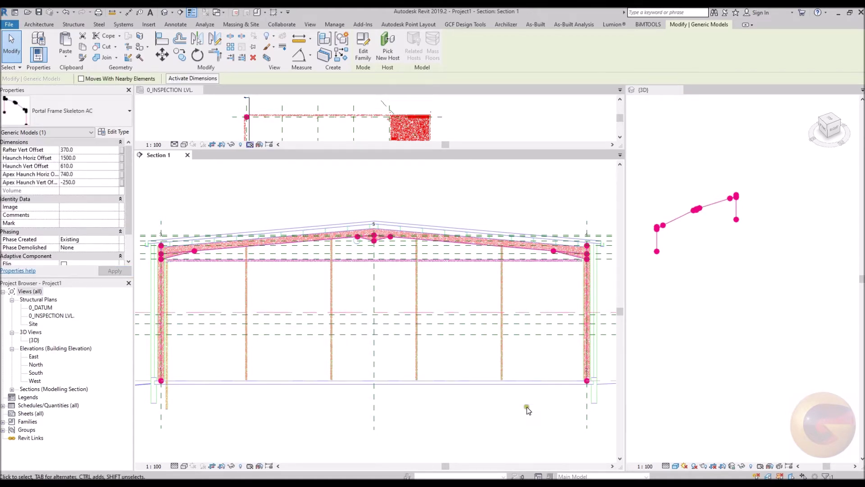
pyautogui.click(526, 433)
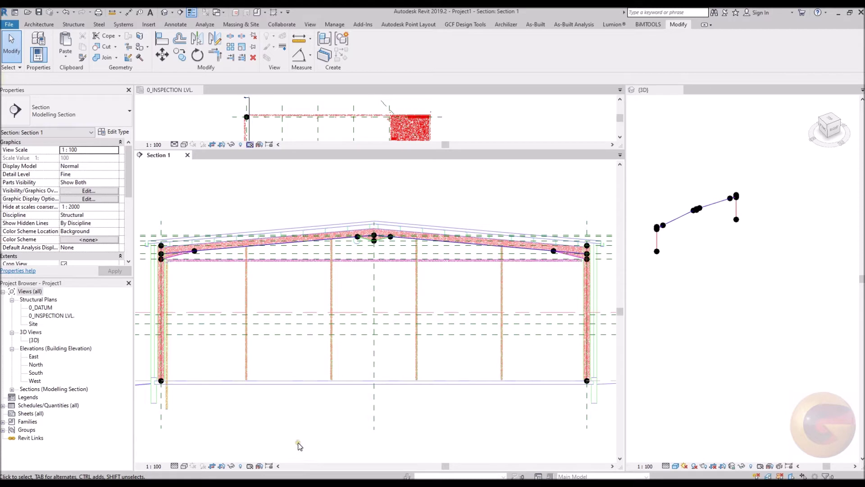
pyautogui.press('r')
pyautogui.press('p')
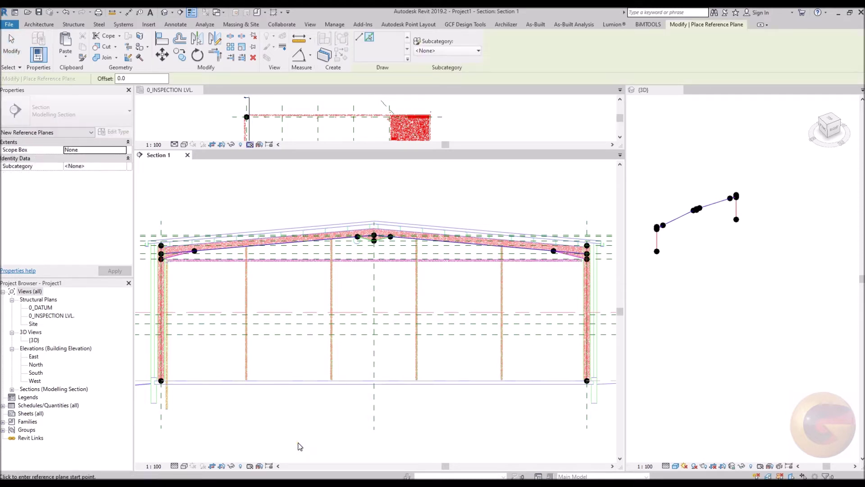
pyautogui.click(369, 38)
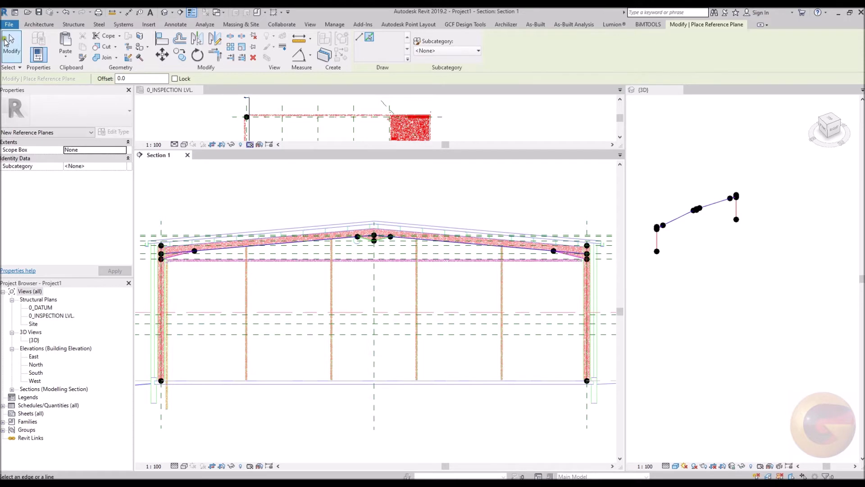
pyautogui.press('Escape')
pyautogui.press('Escape')
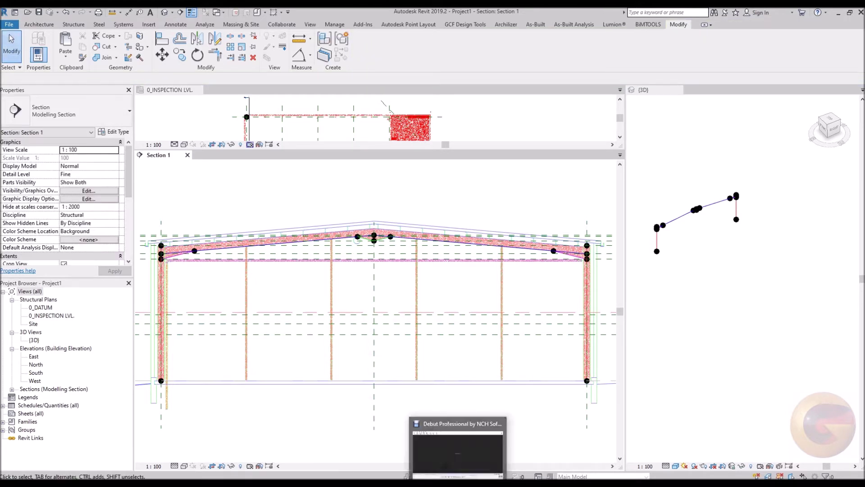
pyautogui.click(688, 476)
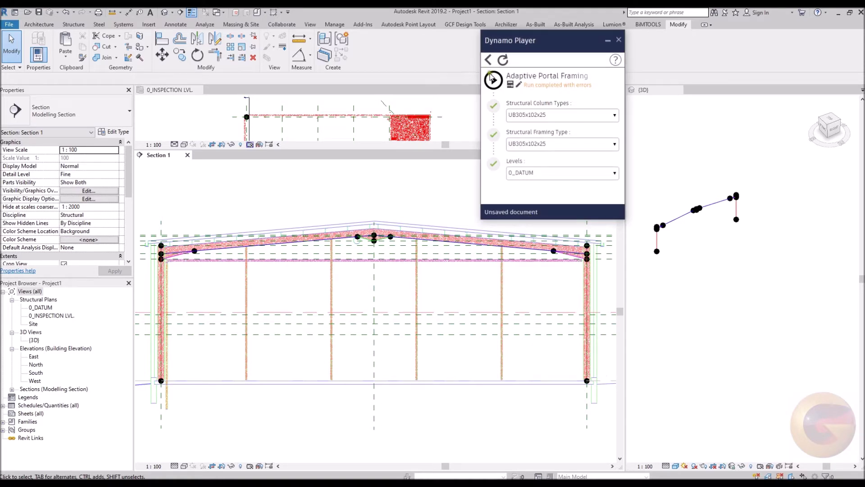
# Step: Pick a structural column type, run Adaptive Portal Framing in Dynamo Player, and close the player
pyautogui.click(574, 117)
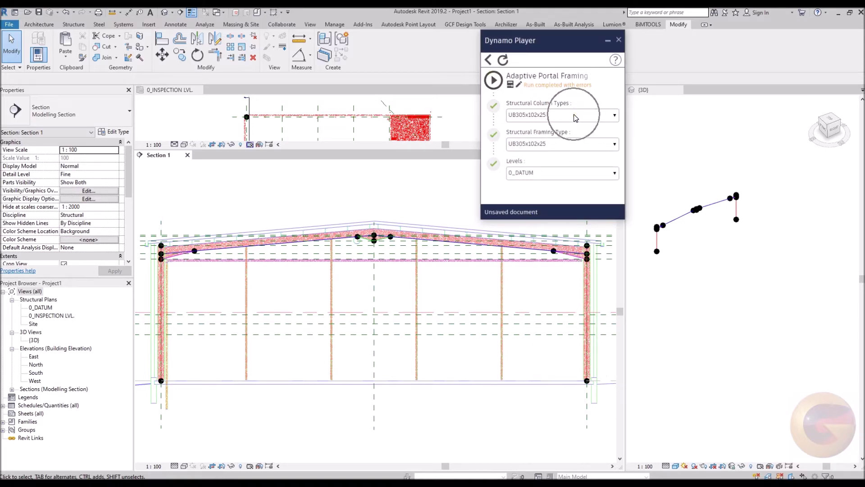
pyautogui.click(578, 144)
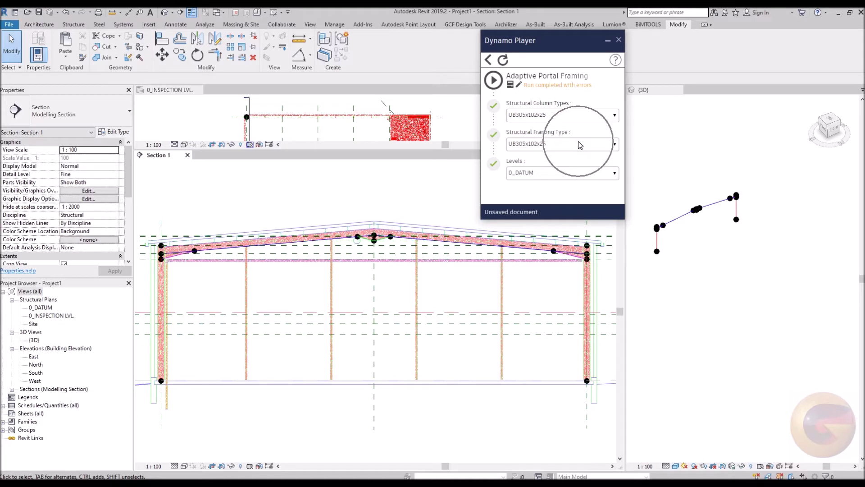
pyautogui.click(583, 174)
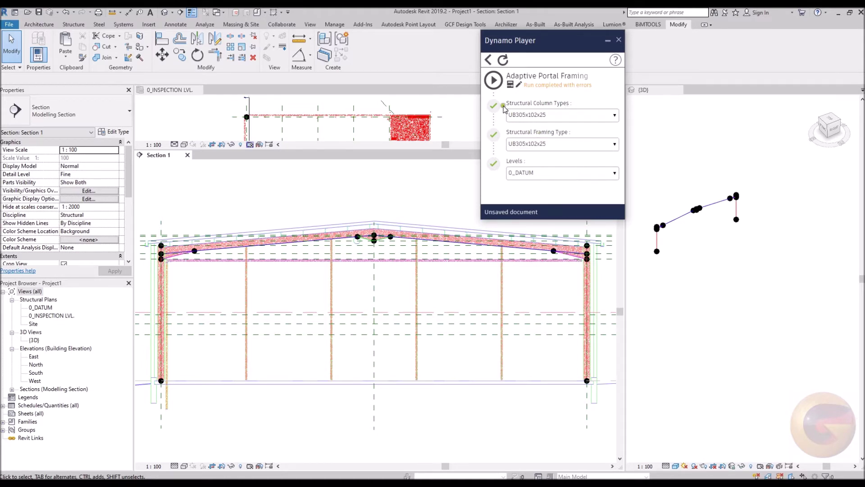
pyautogui.click(500, 84)
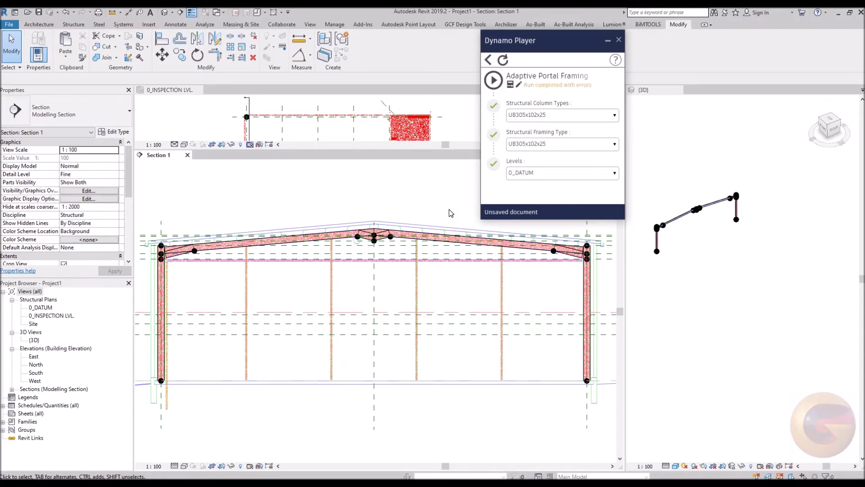
pyautogui.click(608, 43)
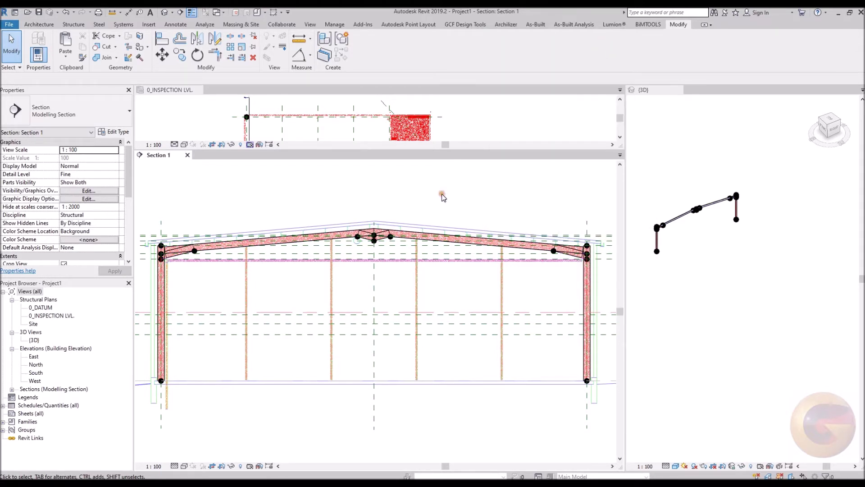
pyautogui.press('r')
pyautogui.press('p')
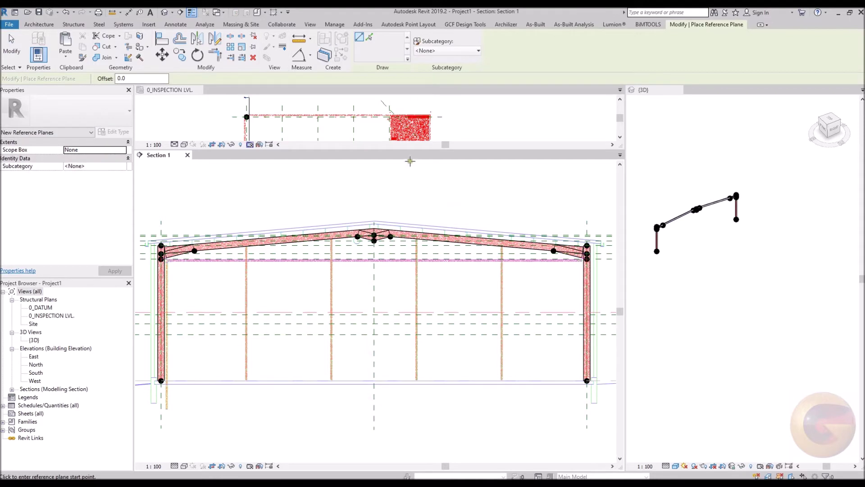
# Step: Add picked reference planes along the left column, rafter, apex beam and right column edges
pyautogui.click(369, 39)
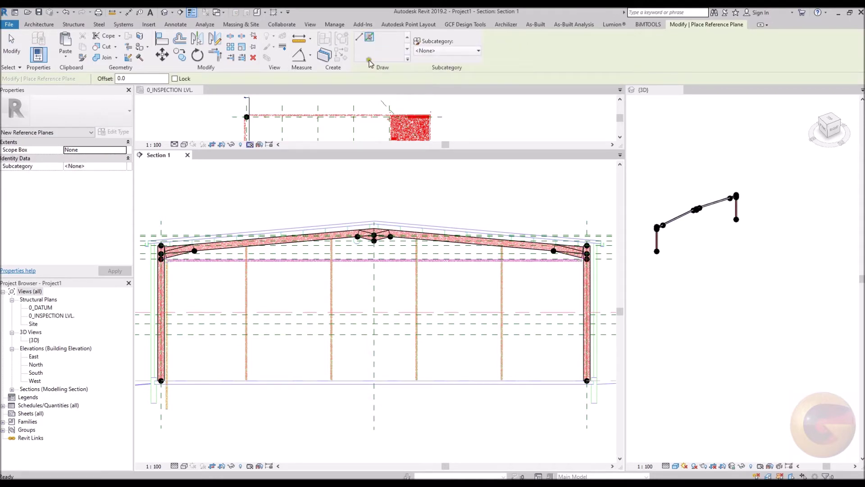
pyautogui.scroll(2, 151, 264)
pyautogui.scroll(1, 155, 251)
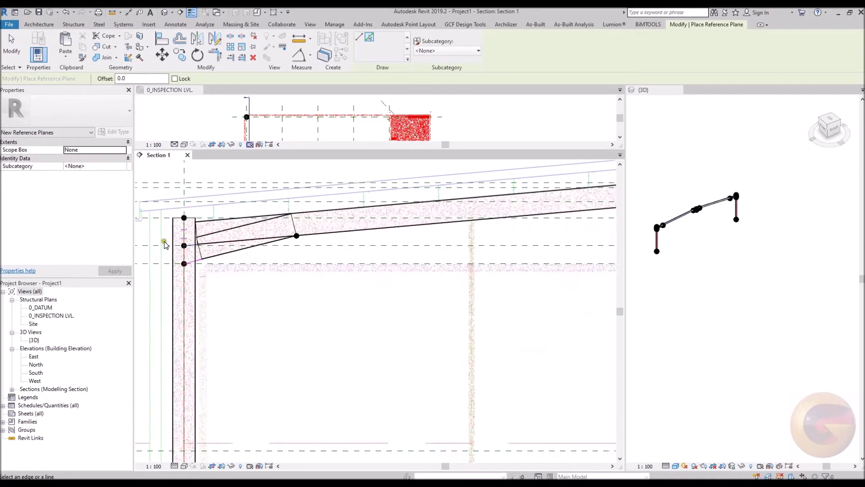
pyautogui.scroll(2, 155, 252)
pyautogui.scroll(1, 203, 285)
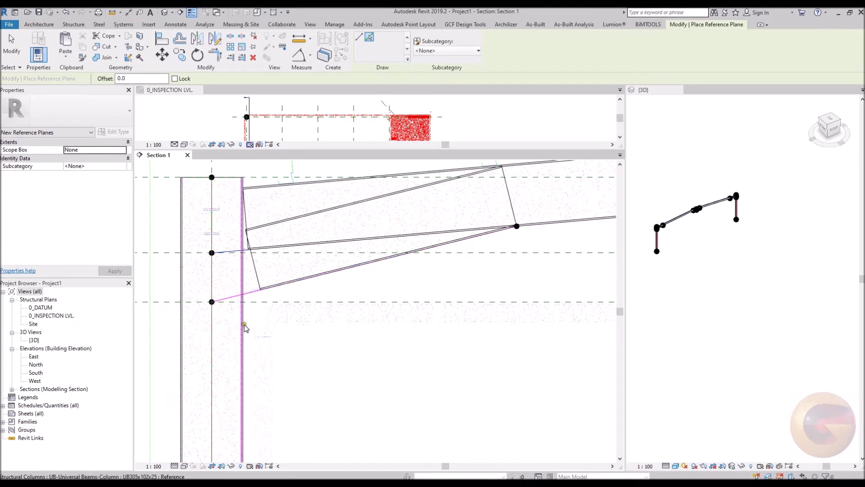
pyautogui.click(245, 326)
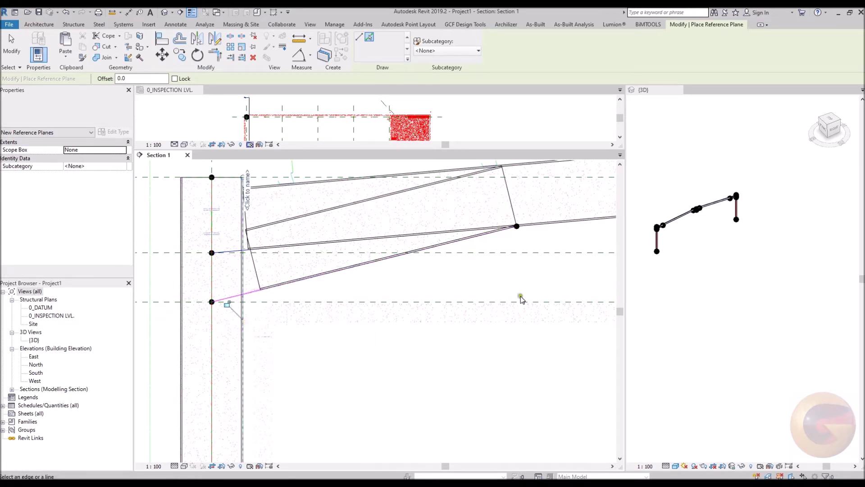
pyautogui.click(565, 229)
pyautogui.scroll(-4, 156, 343)
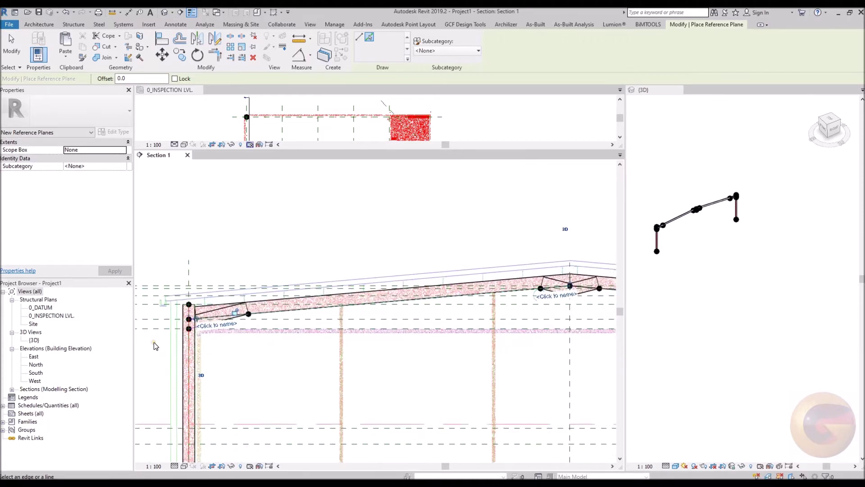
pyautogui.scroll(-3, 153, 343)
pyautogui.scroll(2, 467, 318)
pyautogui.scroll(2, 464, 315)
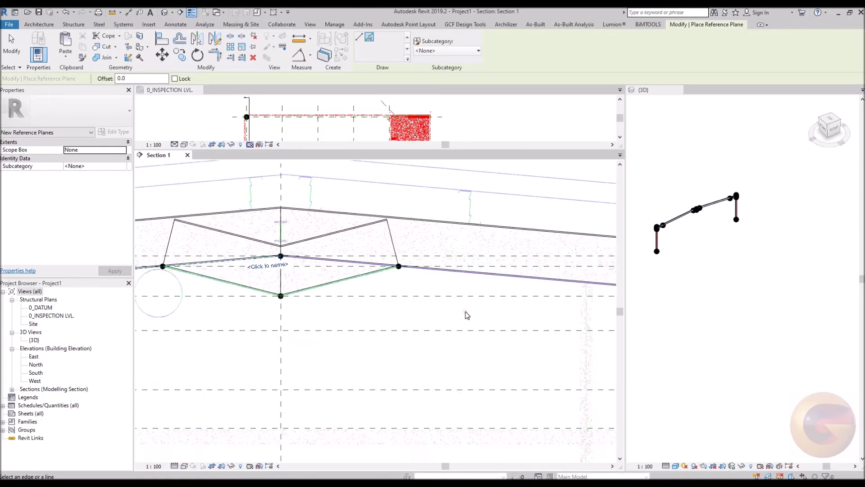
pyautogui.scroll(1, 460, 308)
pyautogui.click(448, 273)
pyautogui.scroll(-2, 202, 296)
pyautogui.scroll(-2, 271, 311)
pyautogui.scroll(2, 381, 329)
pyautogui.scroll(2, 379, 329)
pyautogui.scroll(1, 379, 329)
pyautogui.scroll(1, 382, 324)
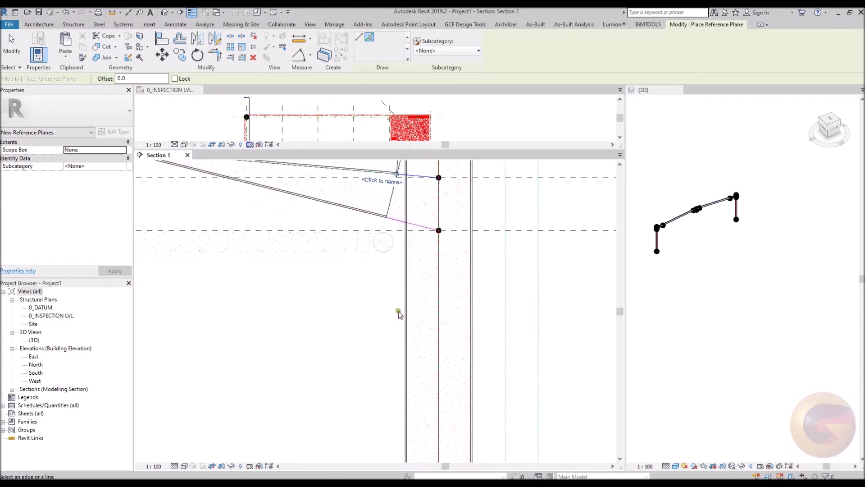
pyautogui.click(404, 313)
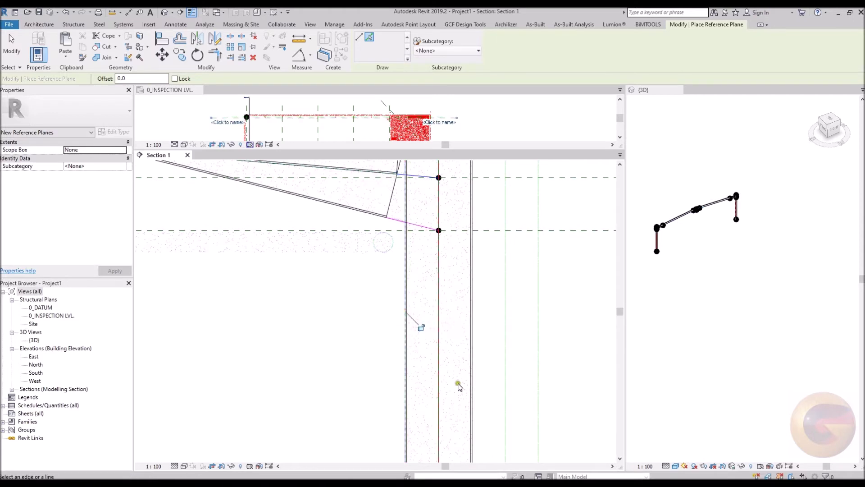
pyautogui.scroll(1, 458, 389)
pyautogui.scroll(1, 421, 368)
pyautogui.press('Escape')
pyautogui.press('Escape')
pyautogui.scroll(-1, 386, 329)
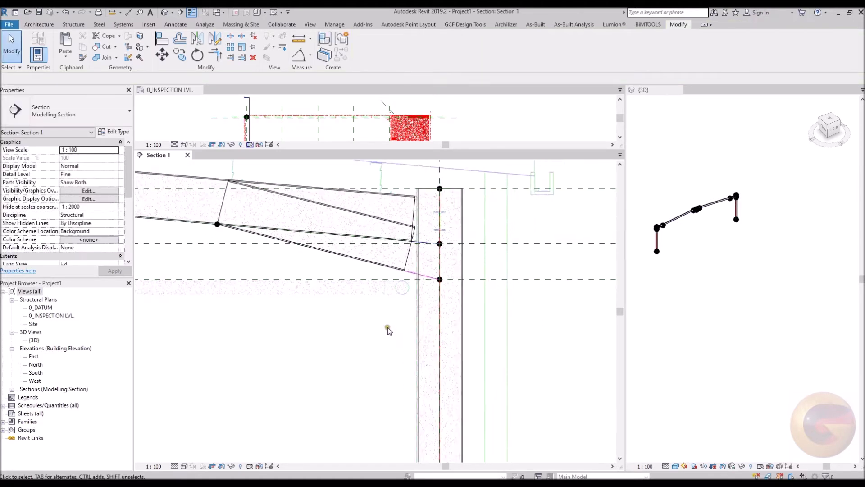
# Step: Stretch the eaves haunch beam's end up to the top of the column
pyautogui.click(406, 273)
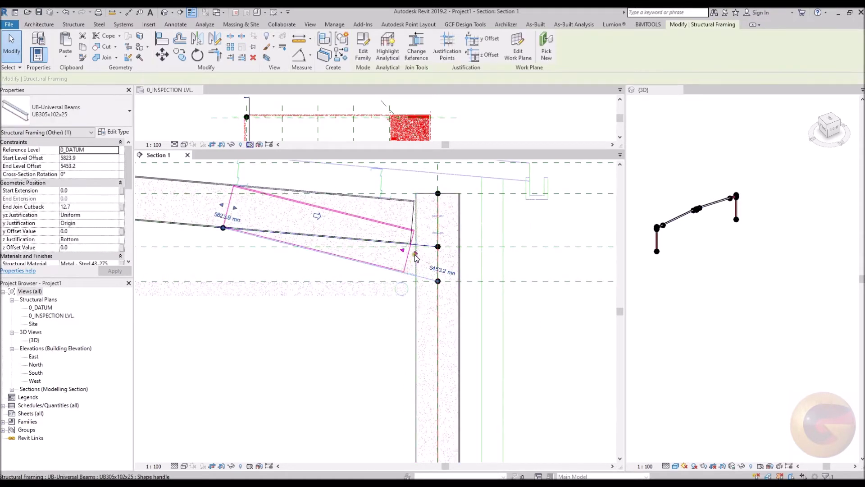
pyautogui.moveTo(425, 254); pyautogui.dragTo(423, 256)
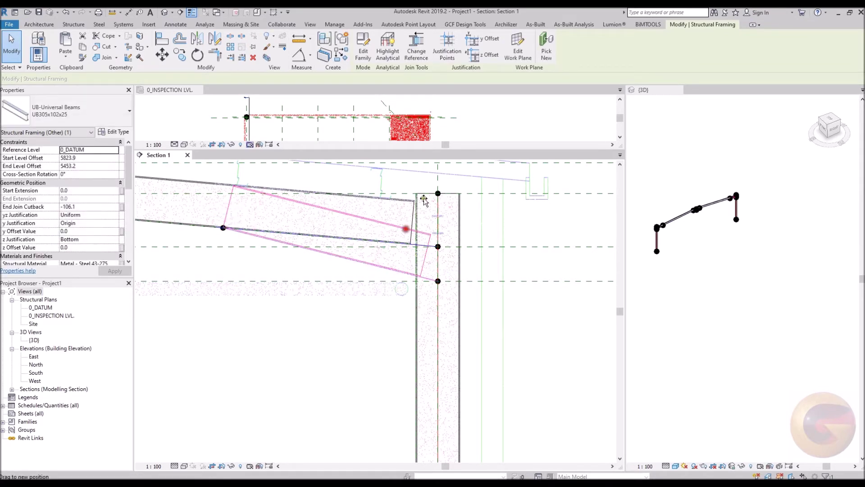
pyautogui.moveTo(336, 272)
pyautogui.mouseDown()
pyautogui.moveTo(424, 199)
pyautogui.moveTo(434, 223)
pyautogui.mouseUp()
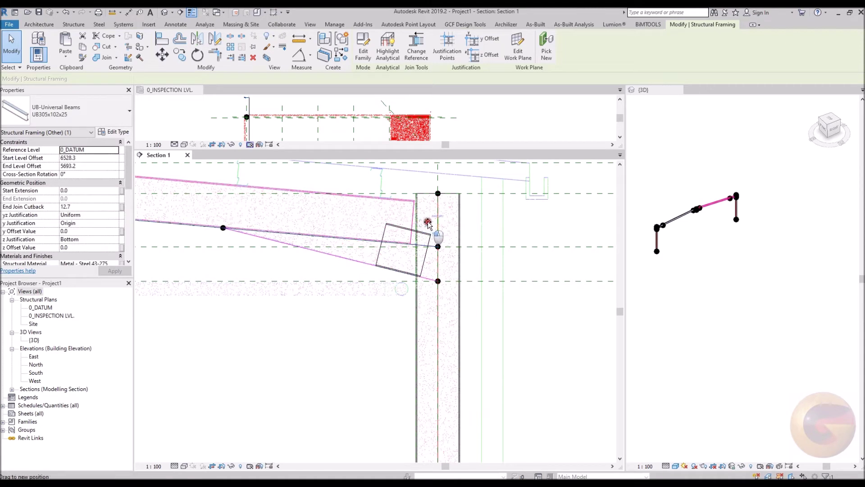
# Step: Cut the haunch beams at the column face and extend the lower one (start extension 80.8)
pyautogui.click(105, 47)
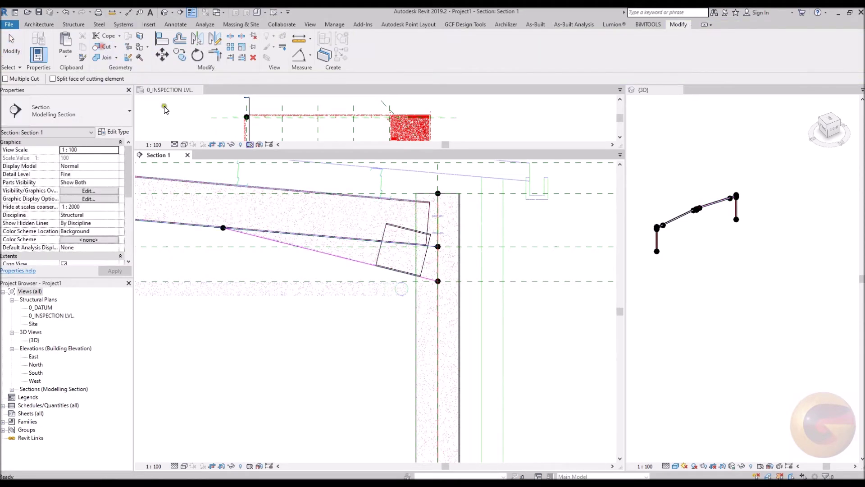
pyautogui.click(390, 269)
pyautogui.click(421, 296)
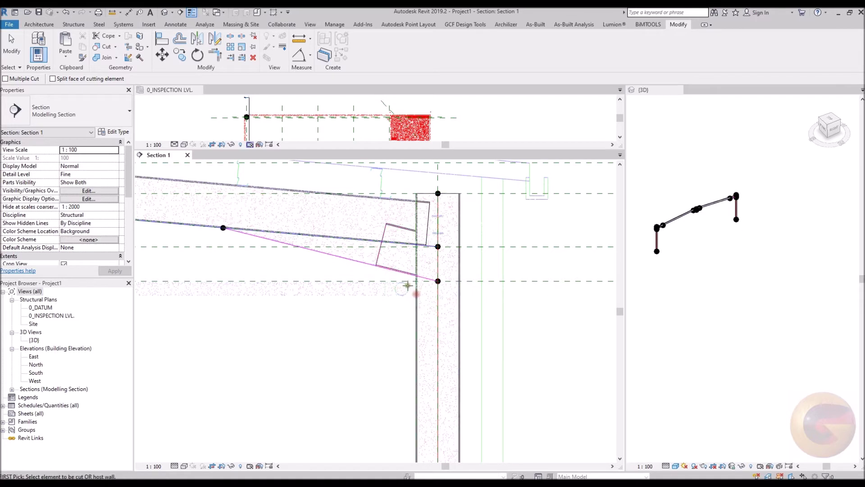
pyautogui.click(399, 243)
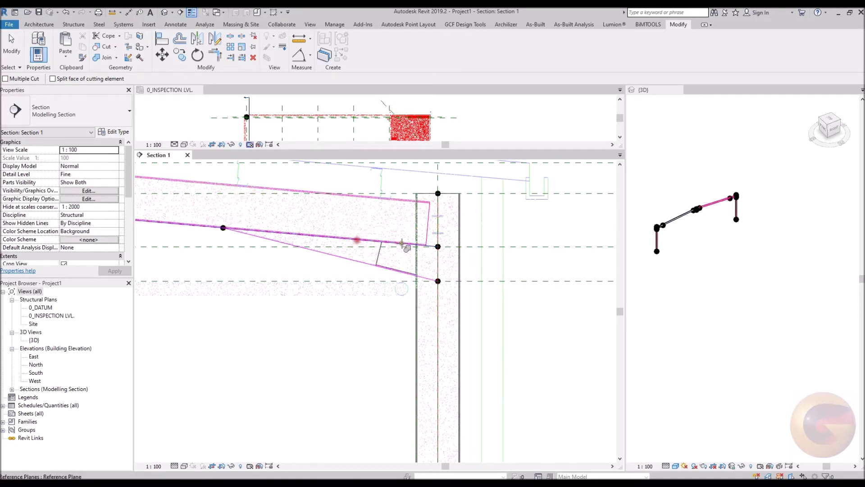
pyautogui.click(416, 237)
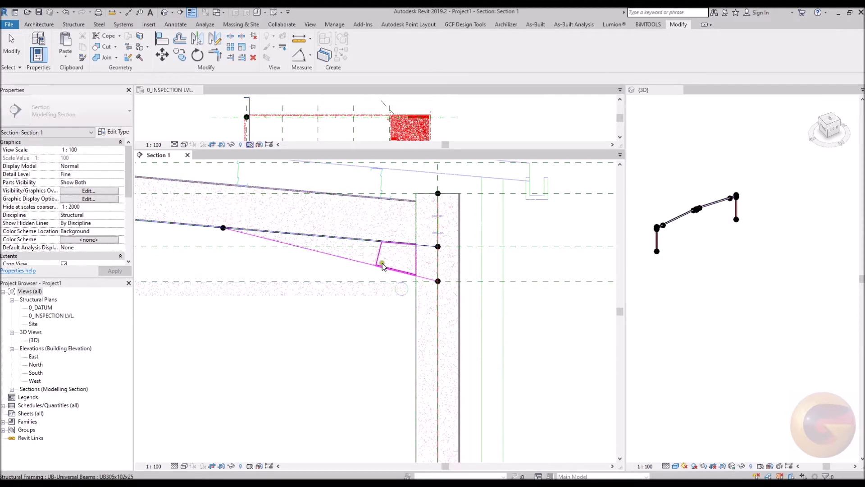
pyautogui.press('Escape')
pyautogui.click(381, 264)
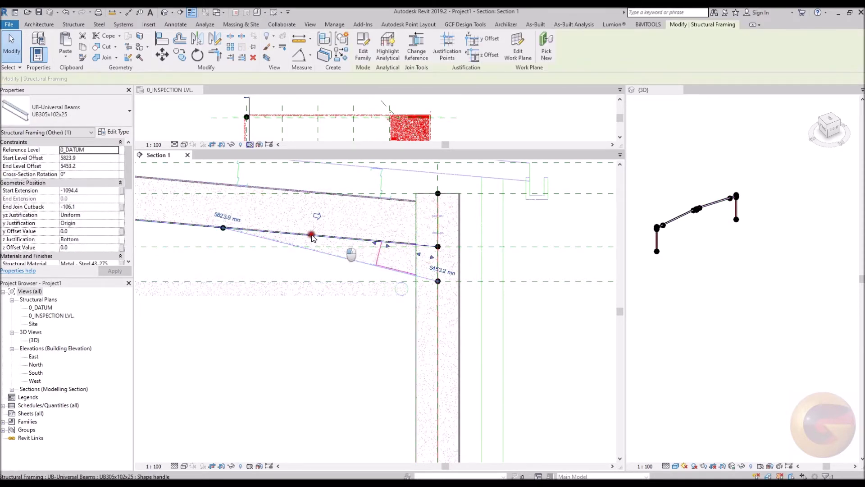
pyautogui.moveTo(312, 236); pyautogui.dragTo(218, 216)
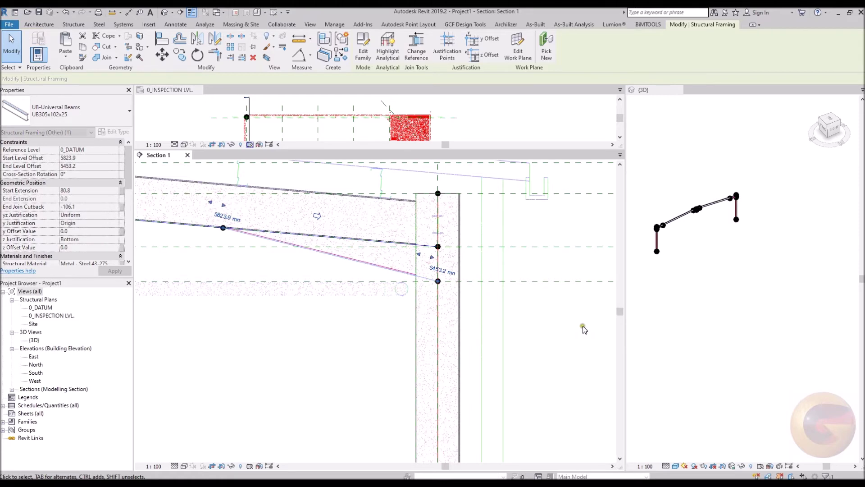
pyautogui.scroll(-3, 584, 329)
pyautogui.scroll(-1, 583, 329)
pyautogui.scroll(2, 366, 309)
pyautogui.scroll(2, 366, 309)
pyautogui.scroll(1, 366, 309)
pyautogui.scroll(1, 358, 311)
# Step: Pull the right apex haunch beam toward the apex and cut it with Cut Geometry
pyautogui.click(266, 281)
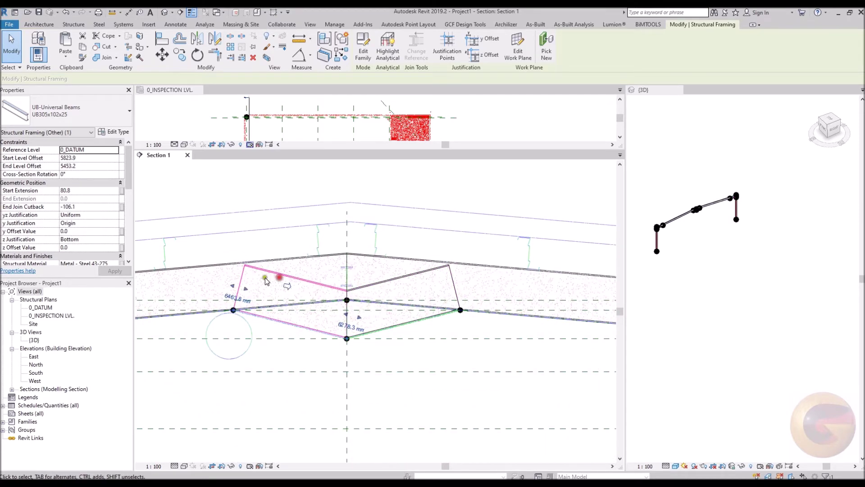
pyautogui.click(312, 308)
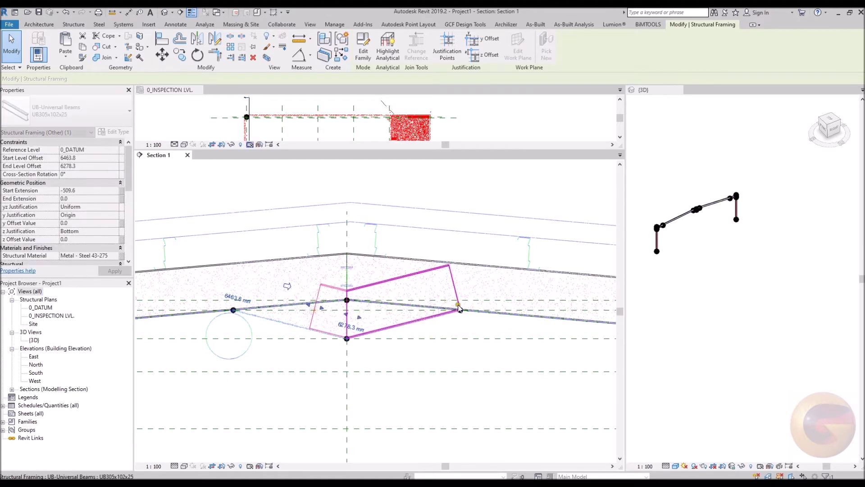
pyautogui.moveTo(459, 308); pyautogui.dragTo(372, 308)
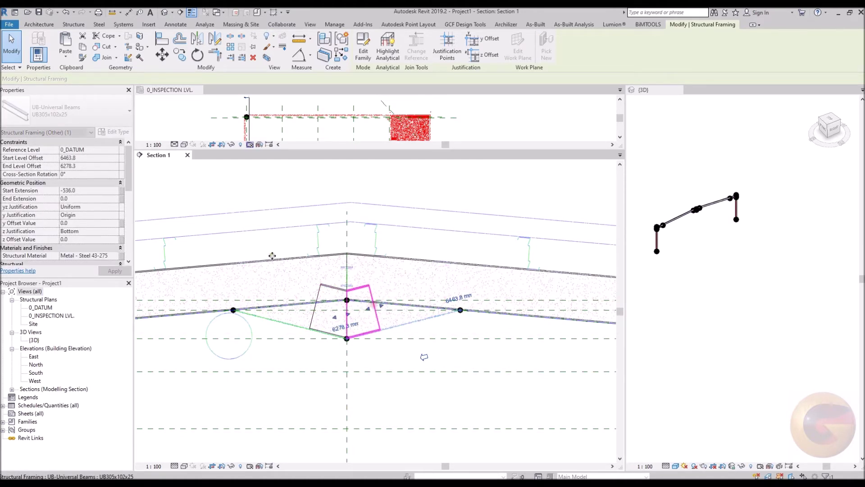
pyautogui.click(106, 47)
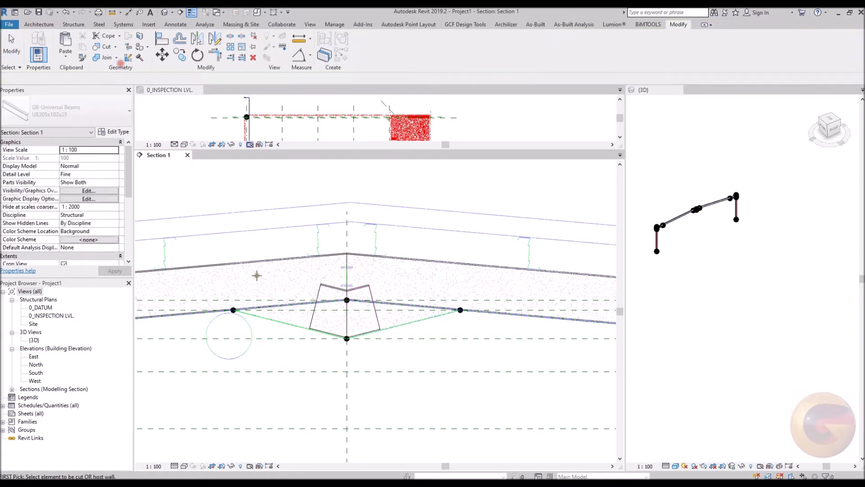
pyautogui.click(300, 306)
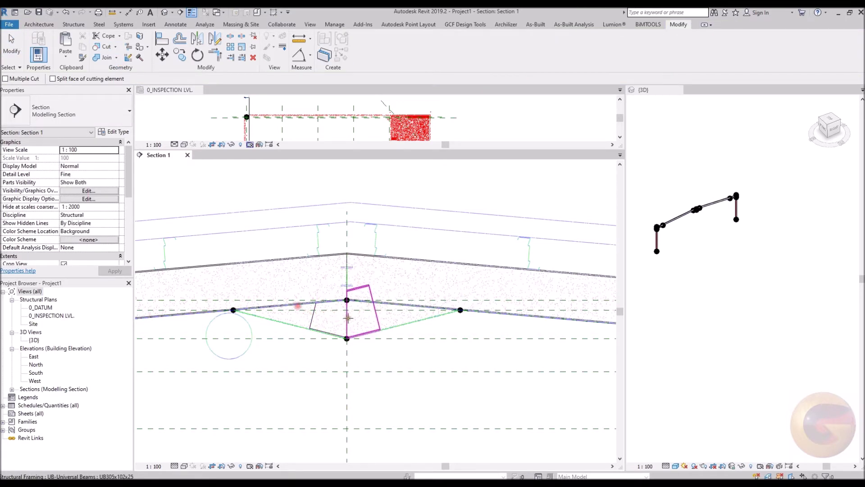
pyautogui.click(382, 324)
pyautogui.press('Escape')
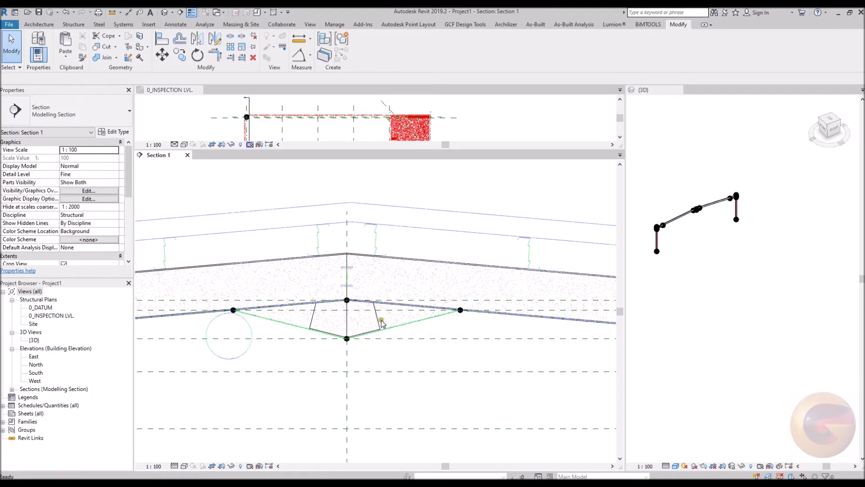
# Step: Extend both apex haunch beams so their ends meet at the ridge (start extension 49.3)
pyautogui.click(384, 308)
pyautogui.moveTo(381, 308); pyautogui.dragTo(464, 310)
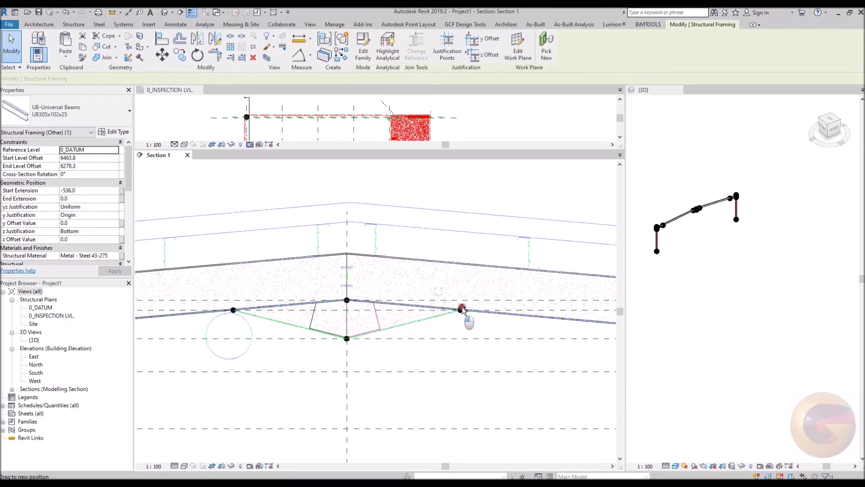
pyautogui.click(321, 314)
pyautogui.moveTo(290, 307); pyautogui.dragTo(232, 309)
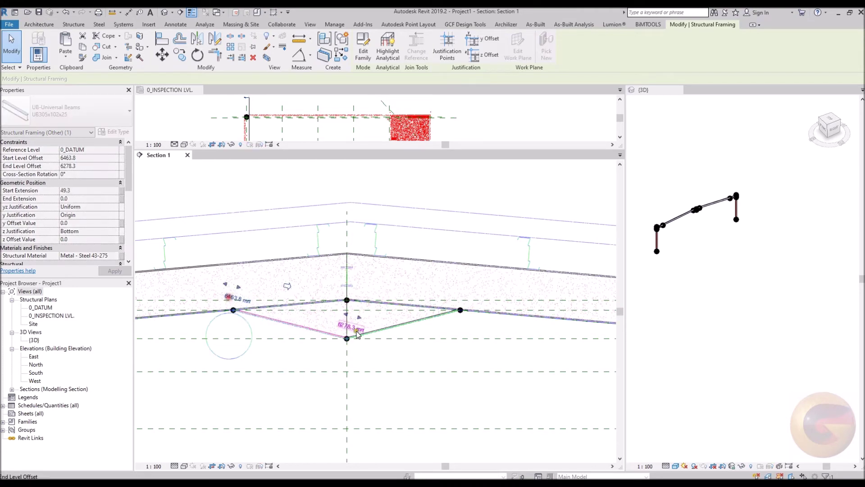
pyautogui.scroll(-2, 518, 329)
pyautogui.scroll(-2, 539, 334)
pyautogui.scroll(-1, 539, 334)
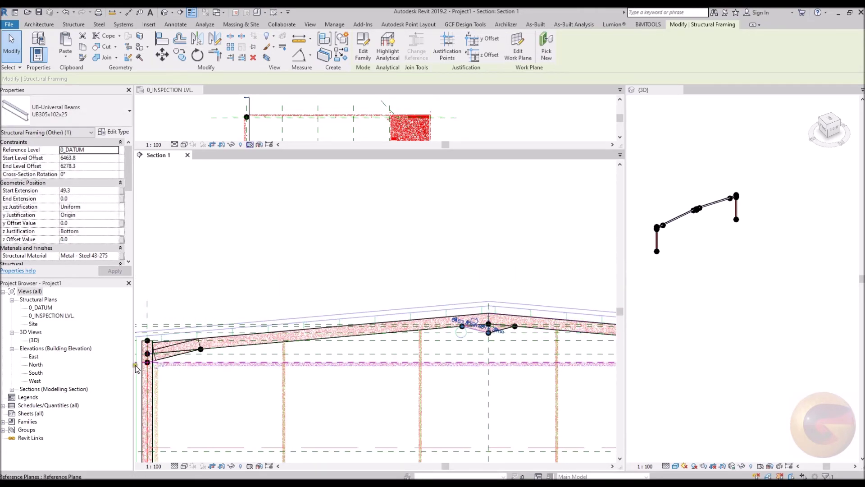
pyautogui.scroll(2, 136, 366)
pyautogui.scroll(1, 136, 365)
pyautogui.scroll(1, 136, 365)
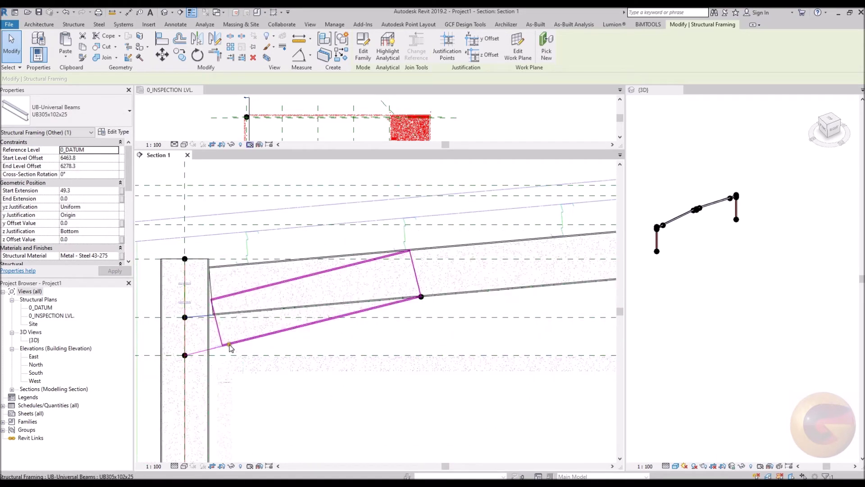
# Step: Reposition the sloped eaves haunch by dragging its end handles toward the column
pyautogui.click(231, 347)
pyautogui.moveTo(223, 323)
pyautogui.mouseDown()
pyautogui.moveTo(217, 291)
pyautogui.moveTo(199, 293)
pyautogui.mouseUp()
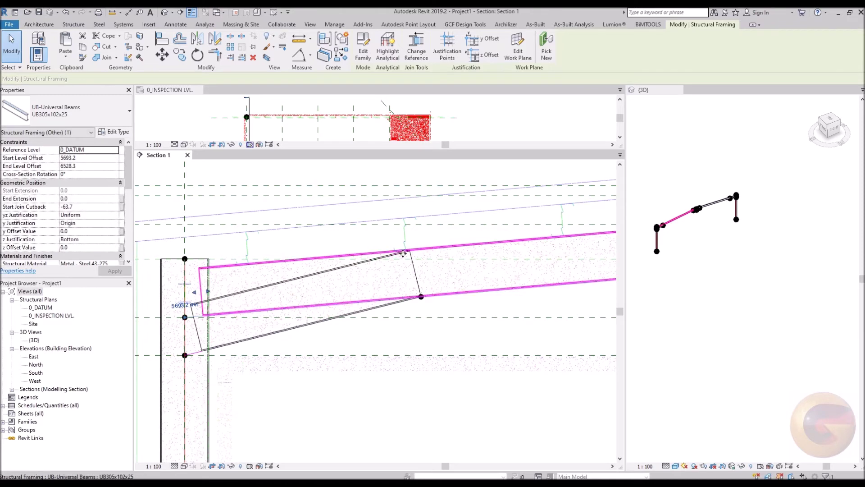
pyautogui.moveTo(388, 262); pyautogui.dragTo(421, 271)
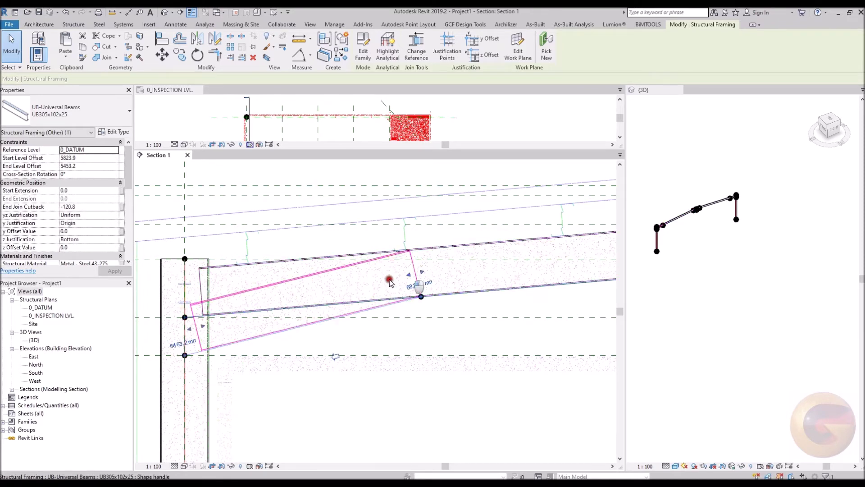
pyautogui.moveTo(390, 283); pyautogui.dragTo(251, 318)
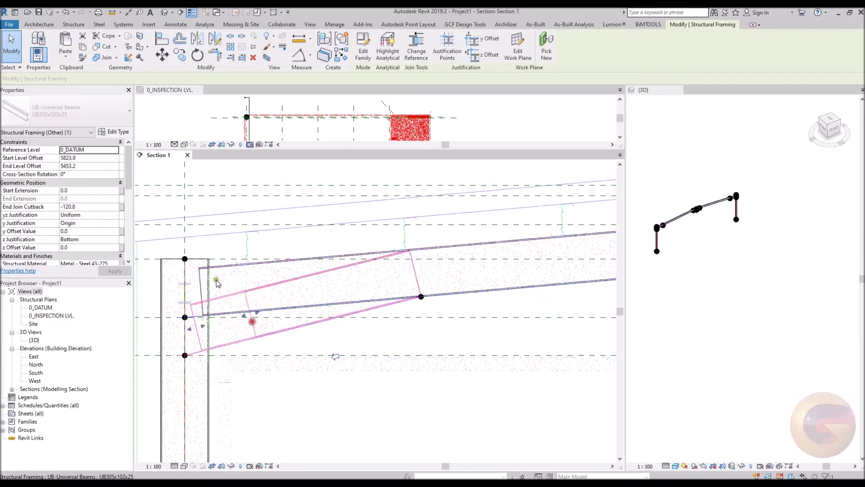
# Step: Cut the eaves haunch against the column face and the rafter
pyautogui.click(99, 48)
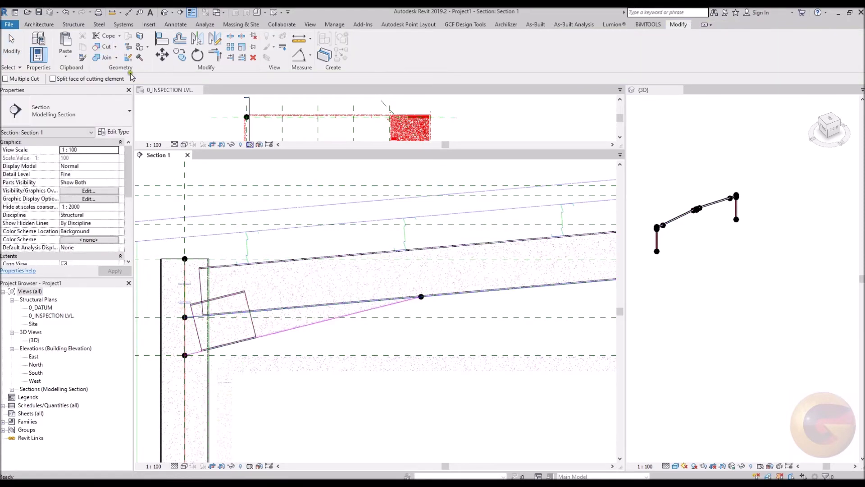
pyautogui.click(212, 335)
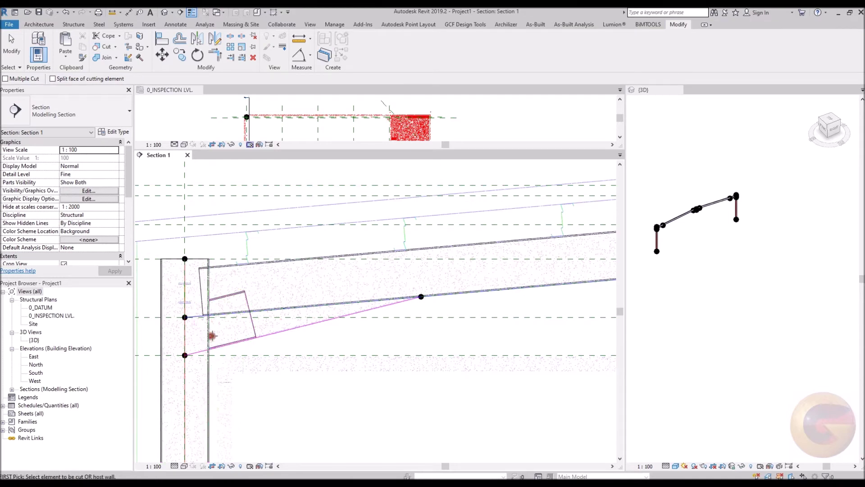
pyautogui.click(251, 320)
pyautogui.click(256, 313)
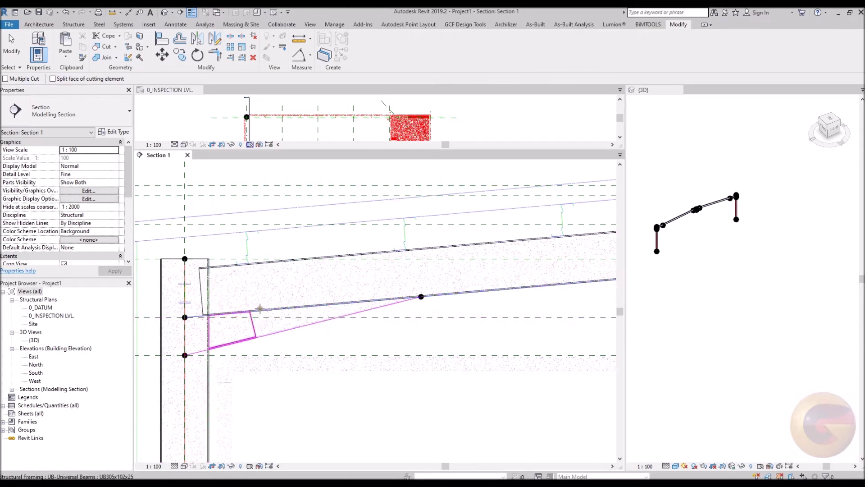
pyautogui.click(267, 308)
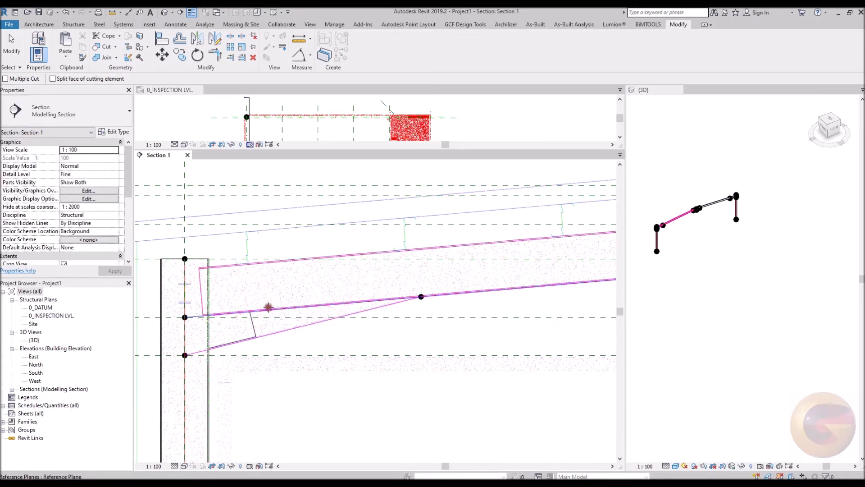
pyautogui.click(211, 295)
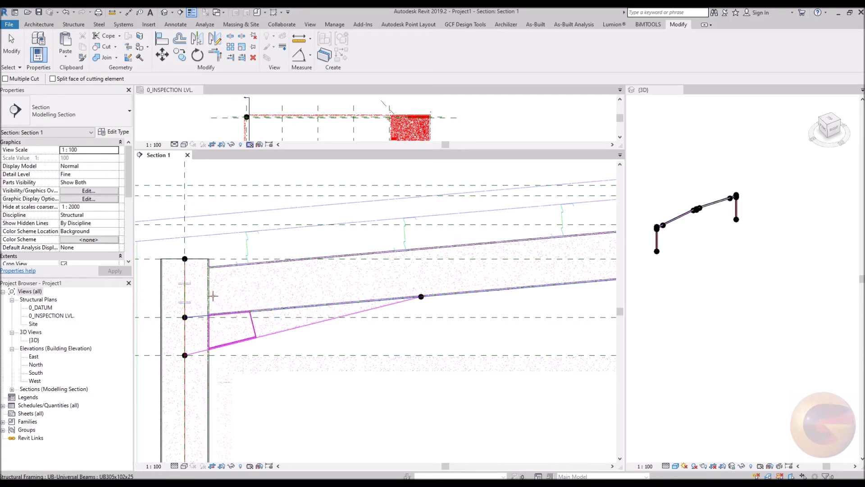
pyautogui.press('Escape')
# Step: Extend the haunch end further along the rafter, giving start extension 124.4
pyautogui.click(264, 336)
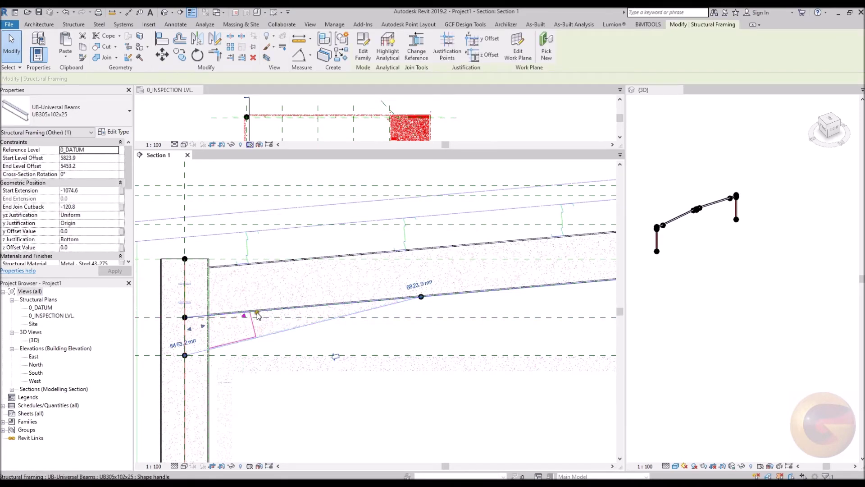
pyautogui.moveTo(258, 316); pyautogui.dragTo(443, 306)
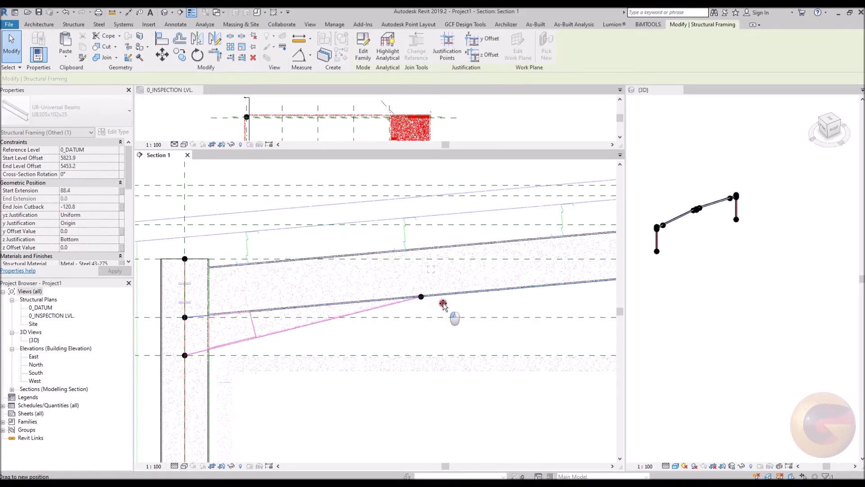
pyautogui.click(673, 331)
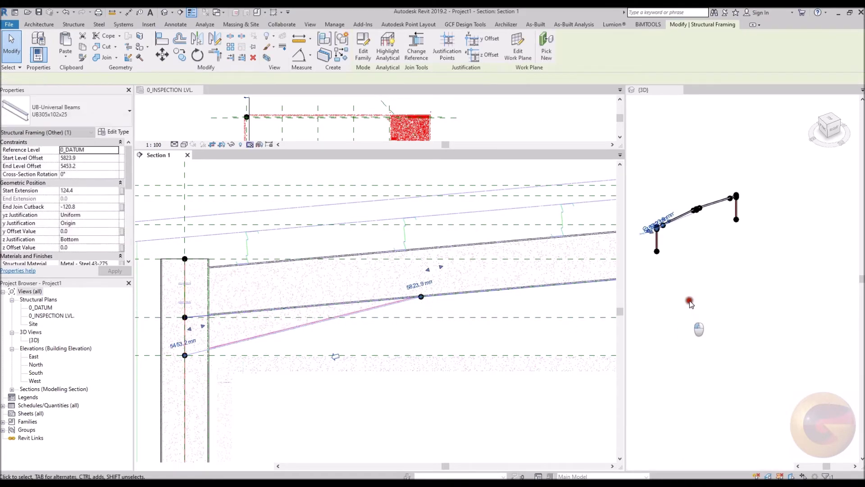
# Step: Window-select all portal frame members in the 3D view
pyautogui.press('Tab')
pyautogui.click(681, 215)
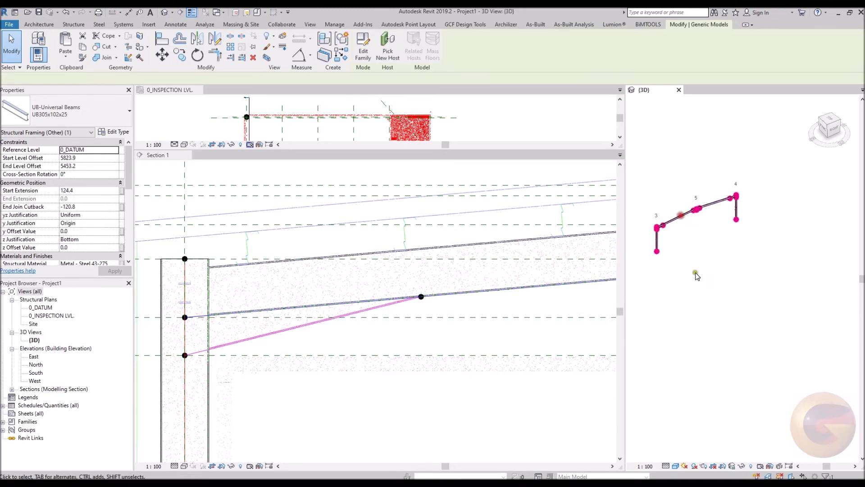
pyautogui.press('Escape')
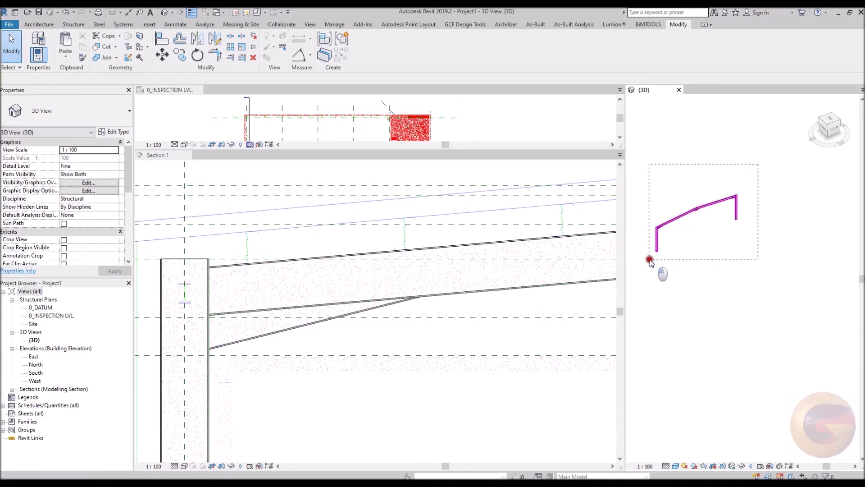
pyautogui.moveTo(757, 170); pyautogui.dragTo(646, 264)
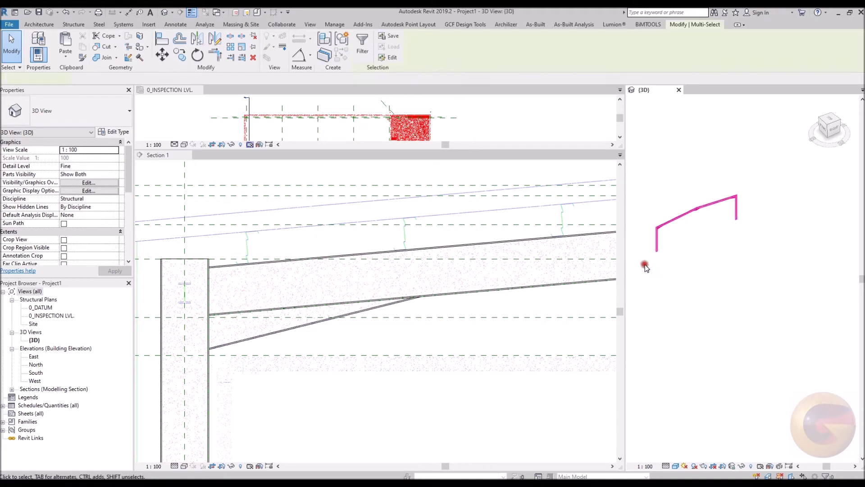
# Step: In Section 1, add the eaves haunch, apex haunch and both columns to the selection
pyautogui.click(172, 157)
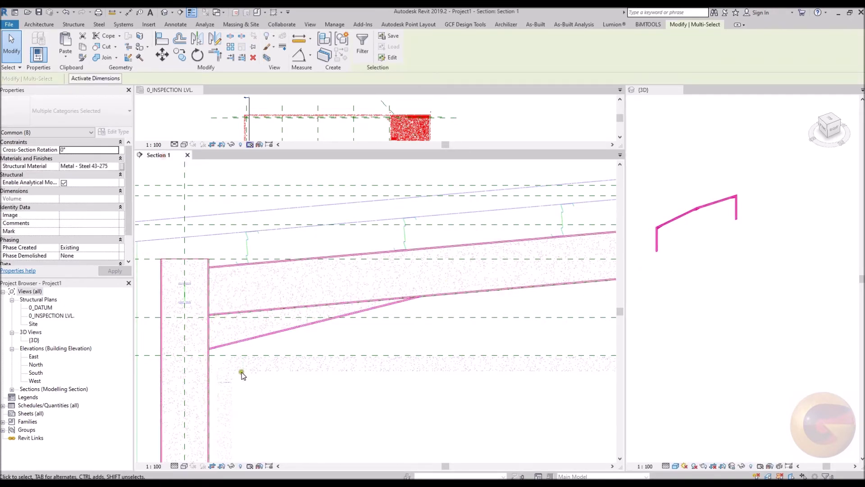
pyautogui.keyDown('ctrl'); pyautogui.click(208, 378); pyautogui.keyUp('ctrl')
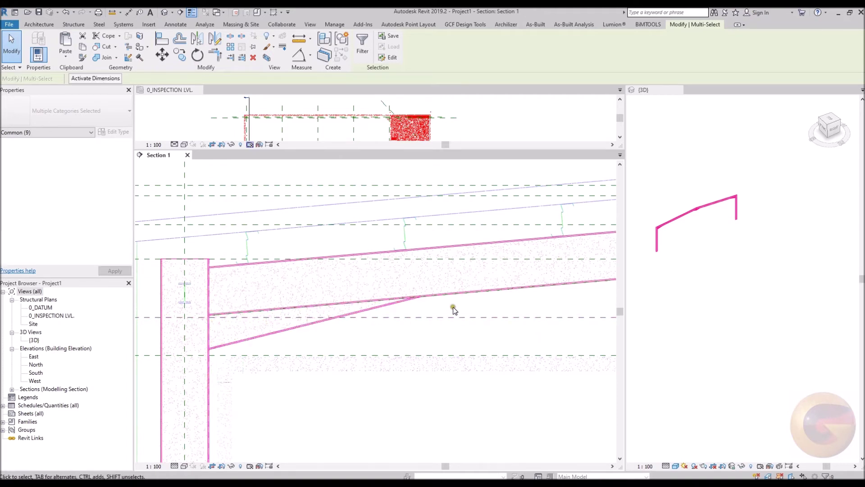
pyautogui.press('Tab')
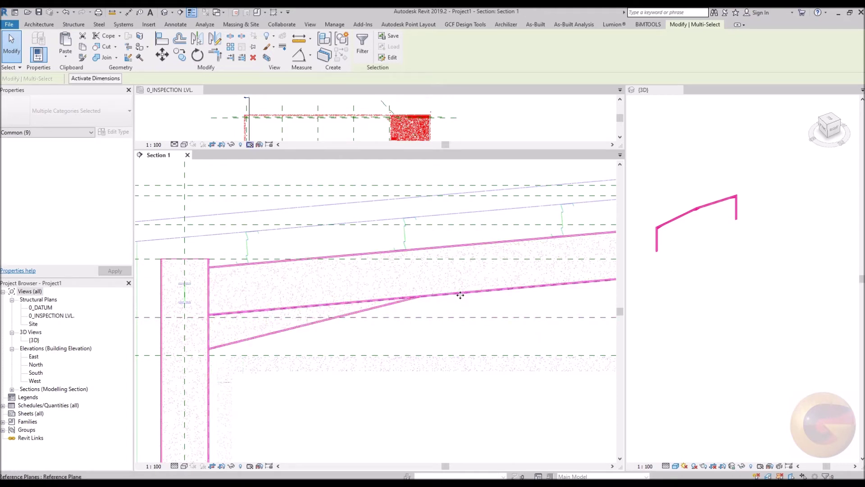
pyautogui.scroll(-3, 261, 334)
pyautogui.scroll(-2, 224, 332)
pyautogui.keyDown('ctrl'); pyautogui.click(227, 333); pyautogui.keyUp('ctrl')
pyautogui.scroll(-1, 226, 333)
pyautogui.scroll(-2, 227, 332)
pyautogui.scroll(3, 472, 347)
pyautogui.scroll(2, 472, 348)
pyautogui.scroll(2, 471, 347)
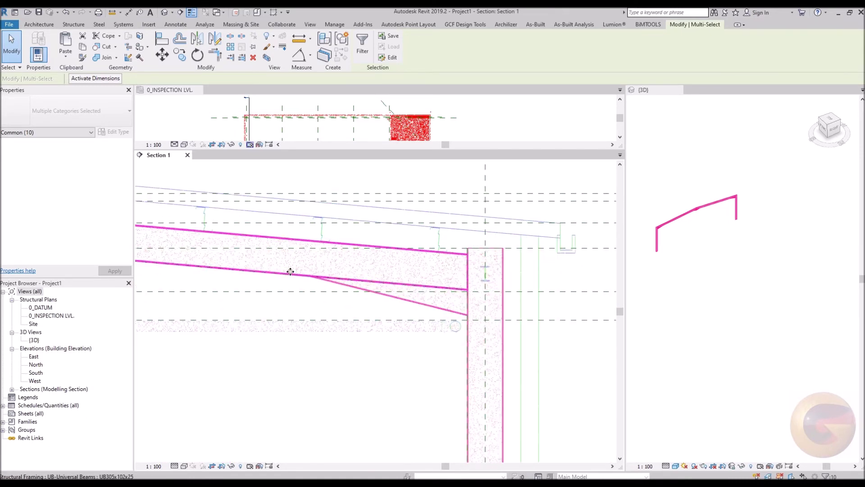
pyautogui.press('Tab')
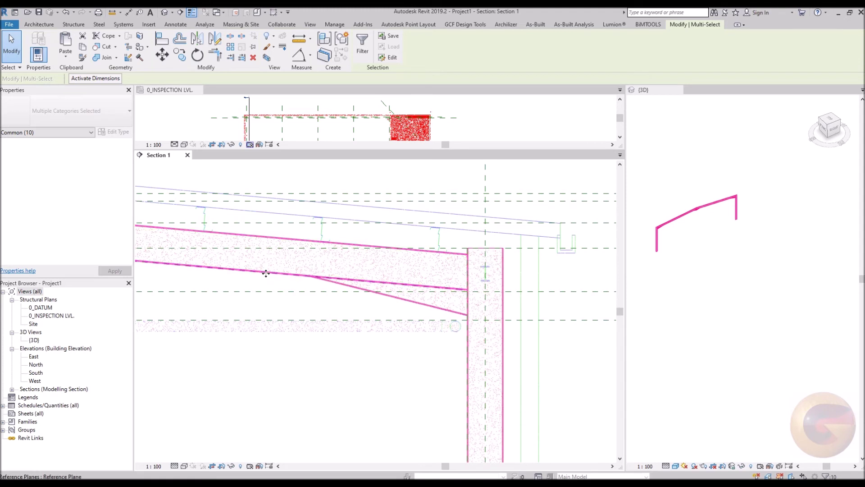
pyautogui.keyDown('ctrl'); pyautogui.click(266, 272); pyautogui.keyUp('ctrl')
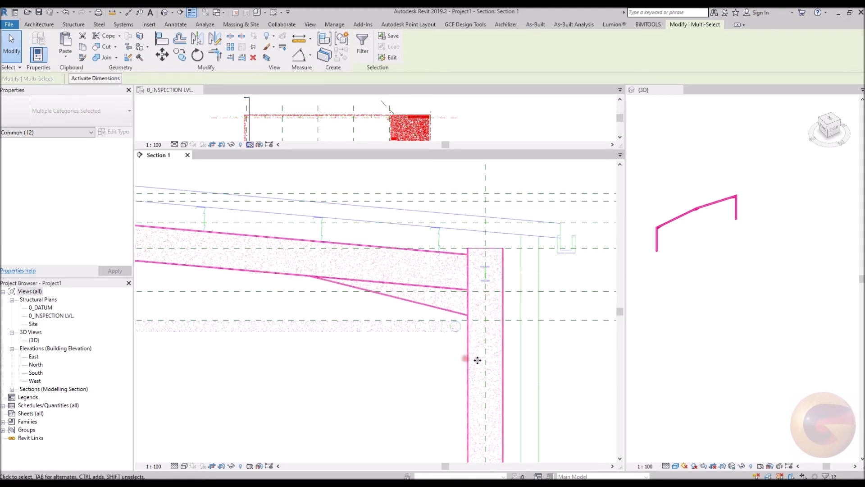
pyautogui.keyDown('ctrl'); pyautogui.click(466, 359); pyautogui.keyUp('ctrl')
pyautogui.scroll(-2, 466, 359)
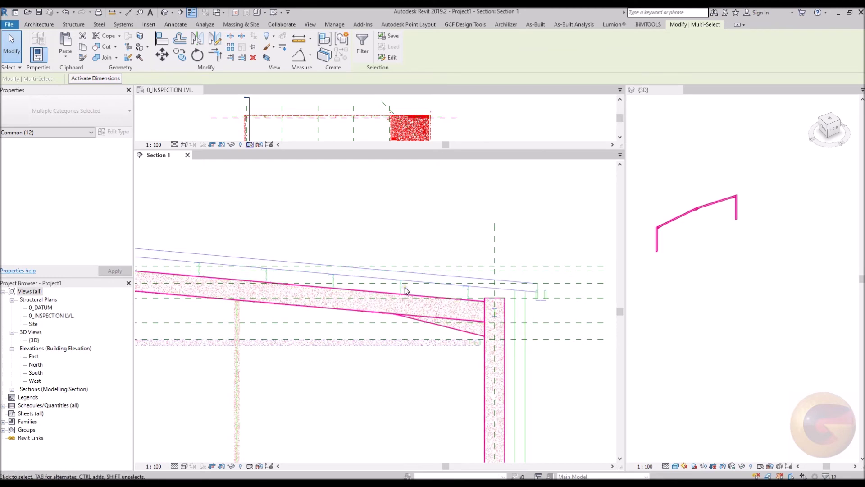
# Step: Create model group 'Group 2' from the selected members, then activate the inspection level plan
pyautogui.click(342, 41)
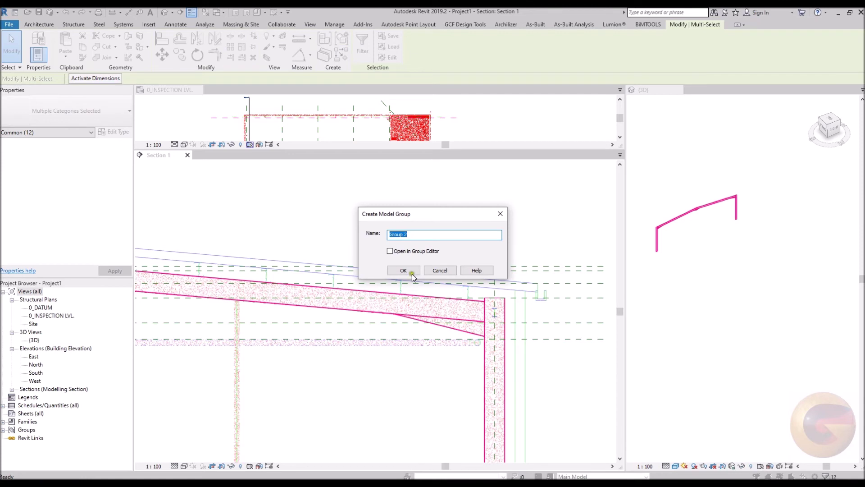
pyautogui.click(405, 270)
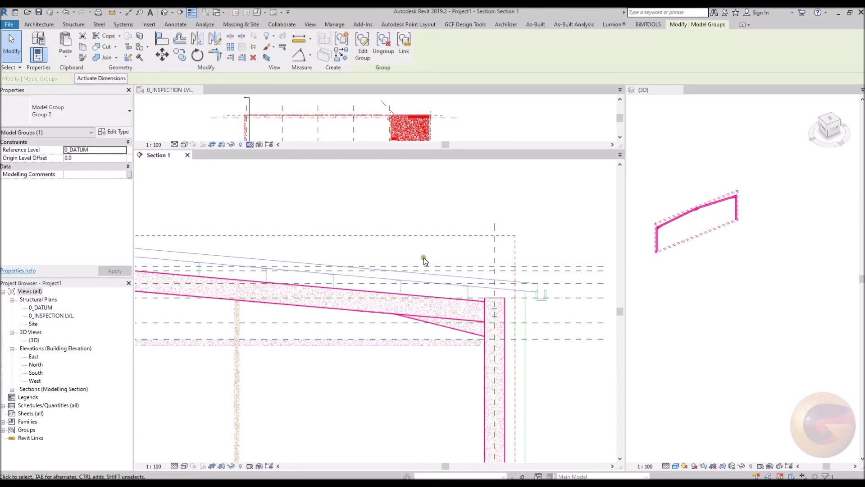
pyautogui.scroll(-2, 380, 113)
pyautogui.scroll(-2, 369, 112)
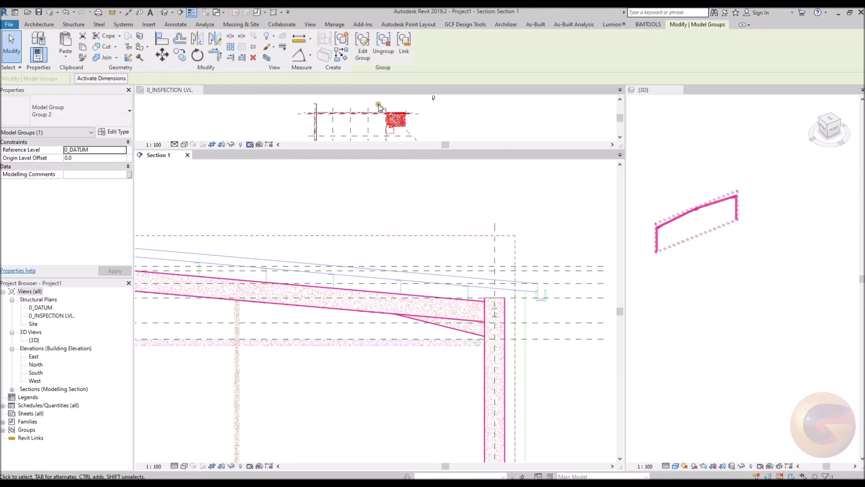
pyautogui.scroll(-1, 354, 112)
pyautogui.click(250, 106)
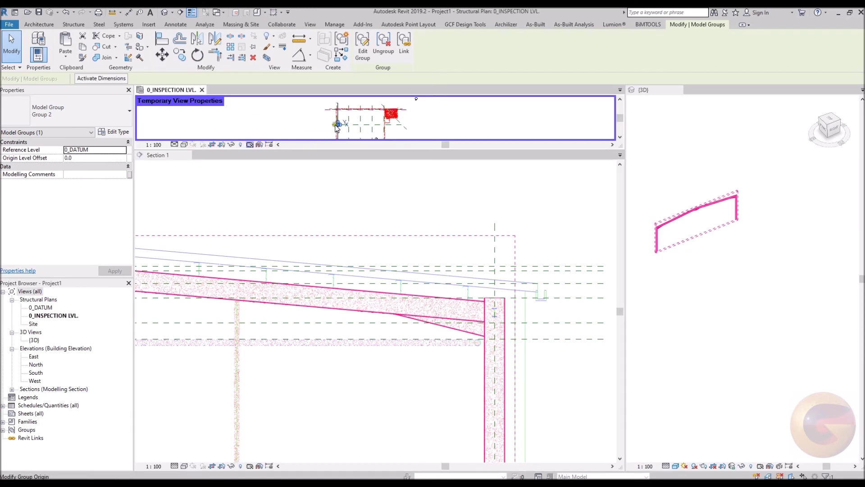
pyautogui.scroll(2, 341, 126)
pyautogui.scroll(2, 342, 127)
pyautogui.scroll(2, 343, 127)
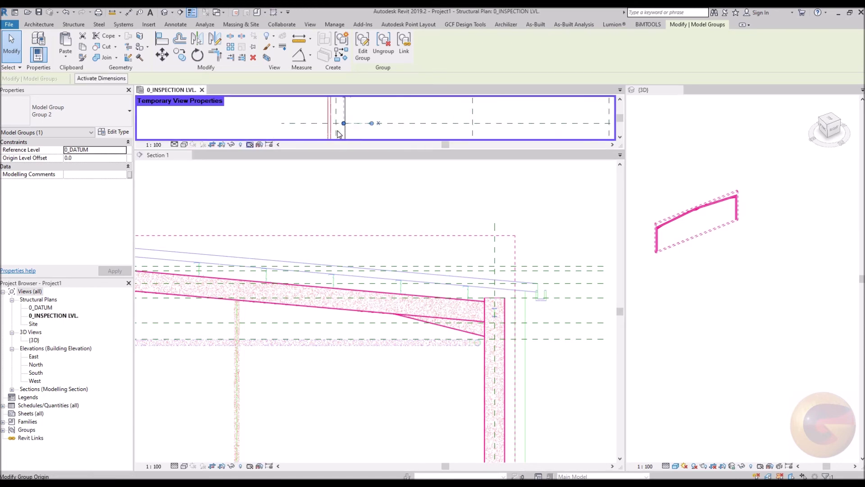
pyautogui.scroll(1, 345, 130)
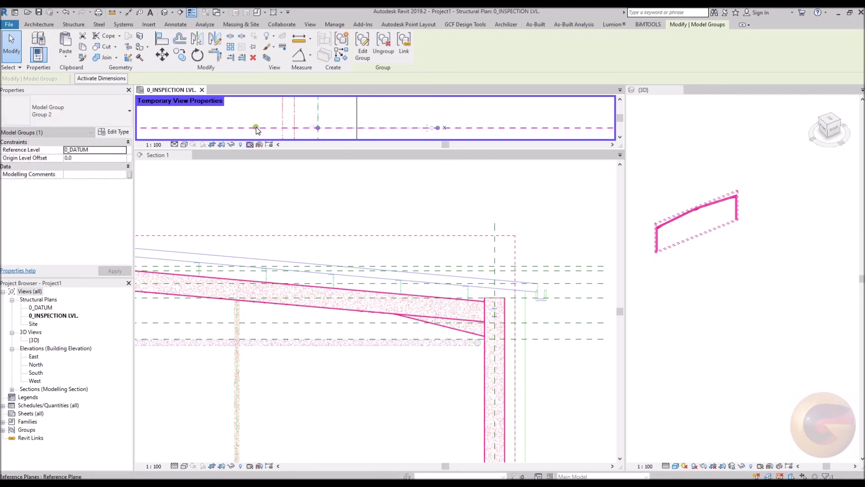
pyautogui.scroll(-1, 255, 130)
pyautogui.scroll(-1, 255, 130)
pyautogui.scroll(-2, 413, 230)
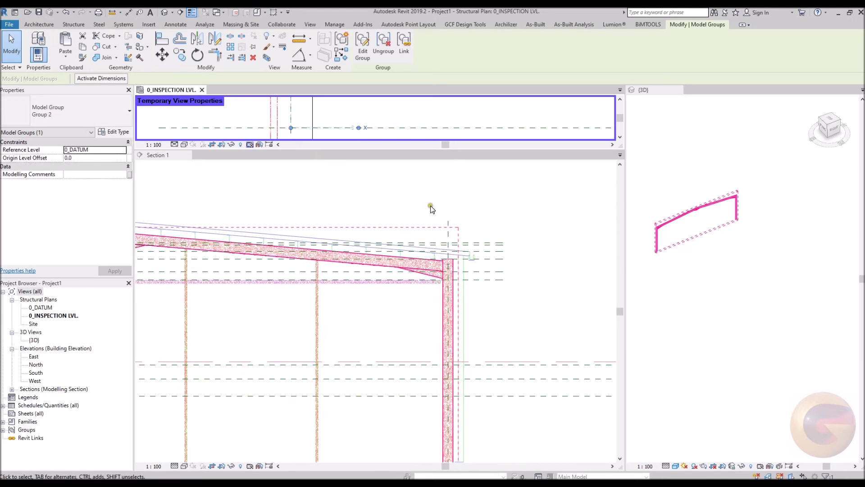
pyautogui.scroll(-1, 282, 236)
pyautogui.scroll(-1, 224, 223)
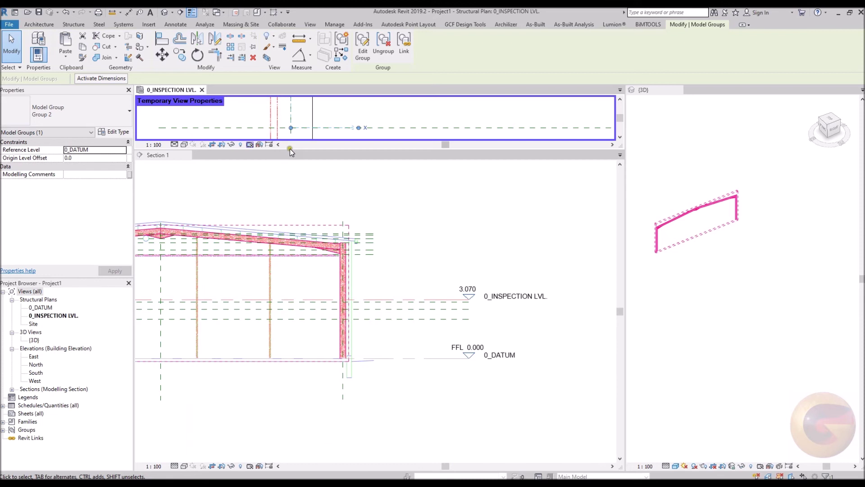